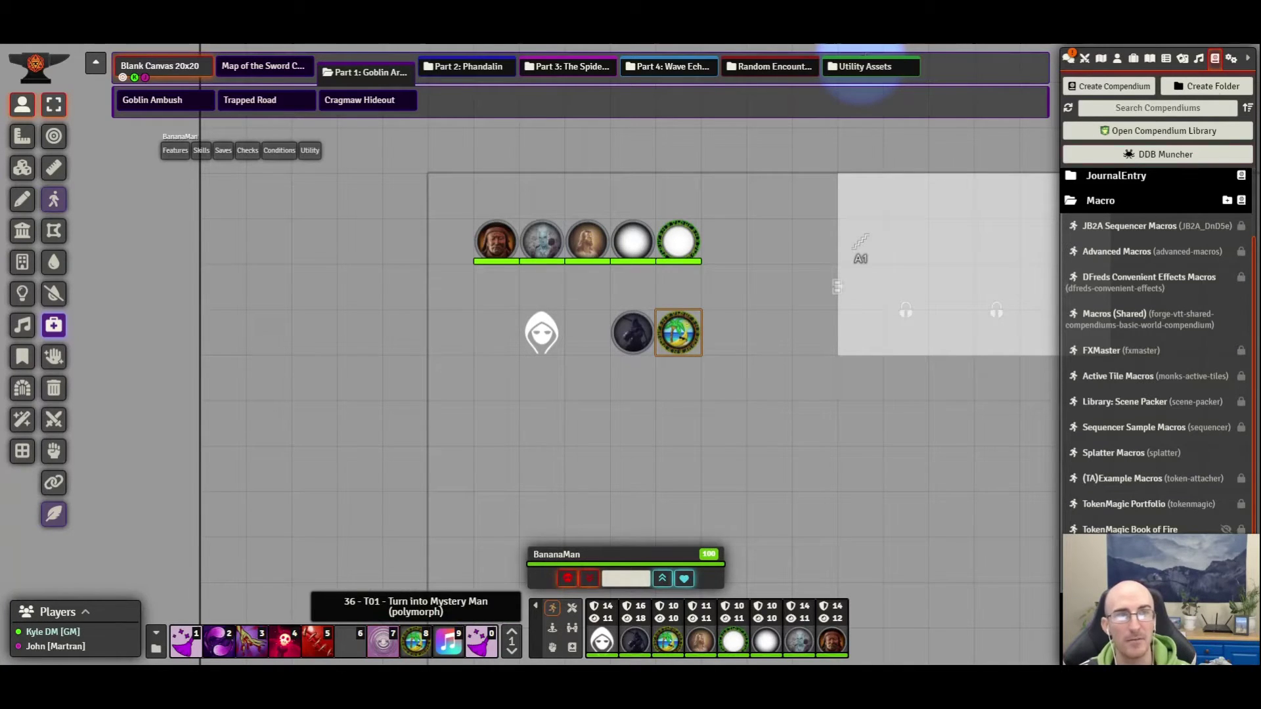
# Test the Turn into Mystery Man macro on the hooded token, clearing filters between runs.
pyautogui.click(1231, 58)
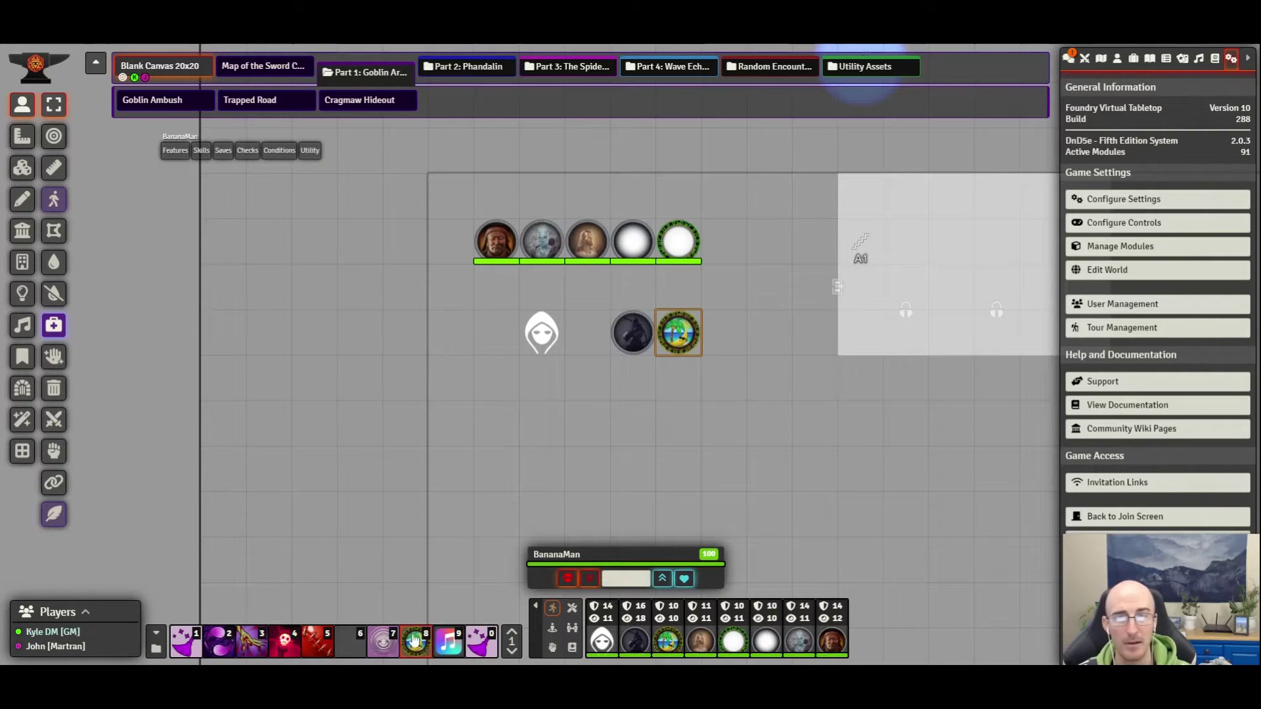
pyautogui.click(539, 347)
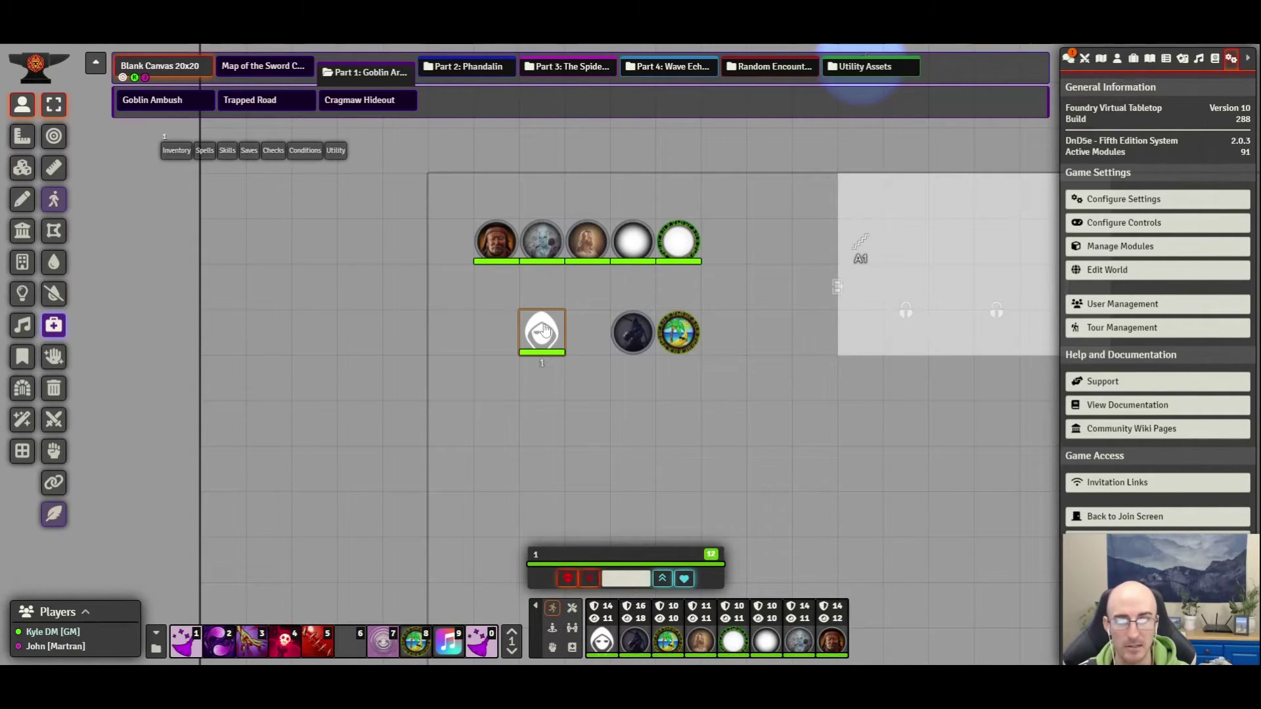
pyautogui.click(416, 641)
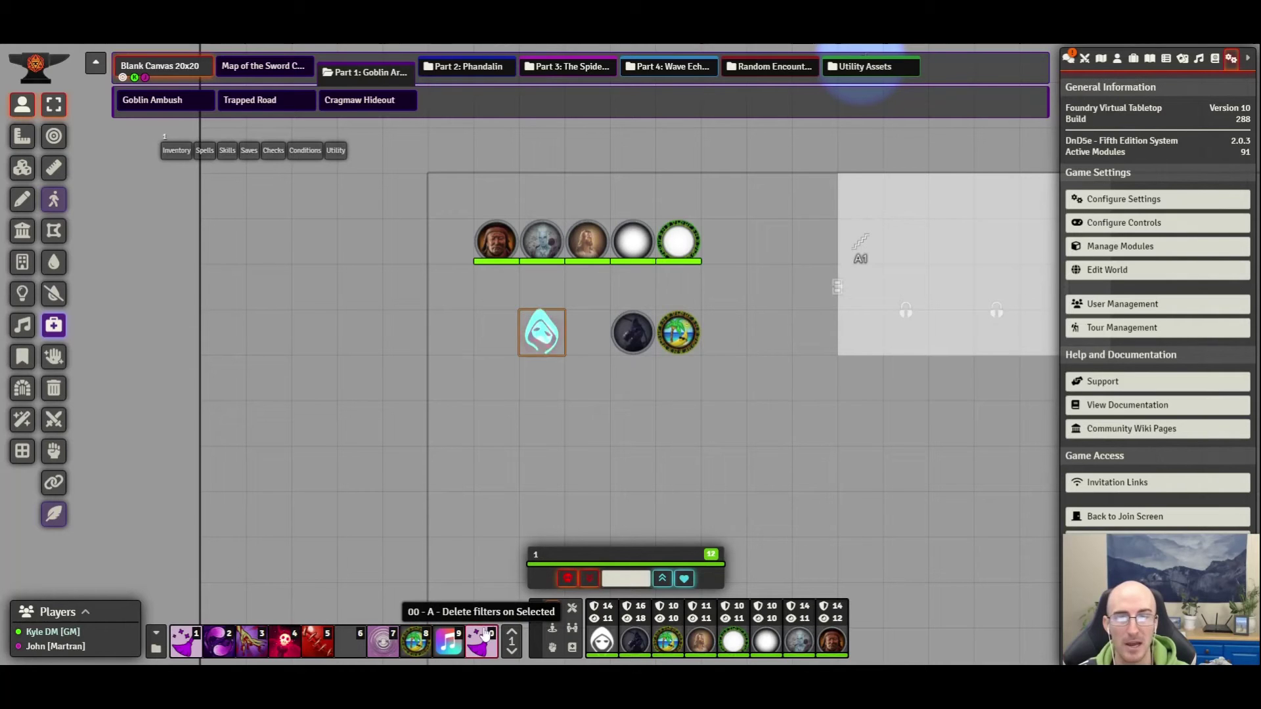
pyautogui.click(486, 634)
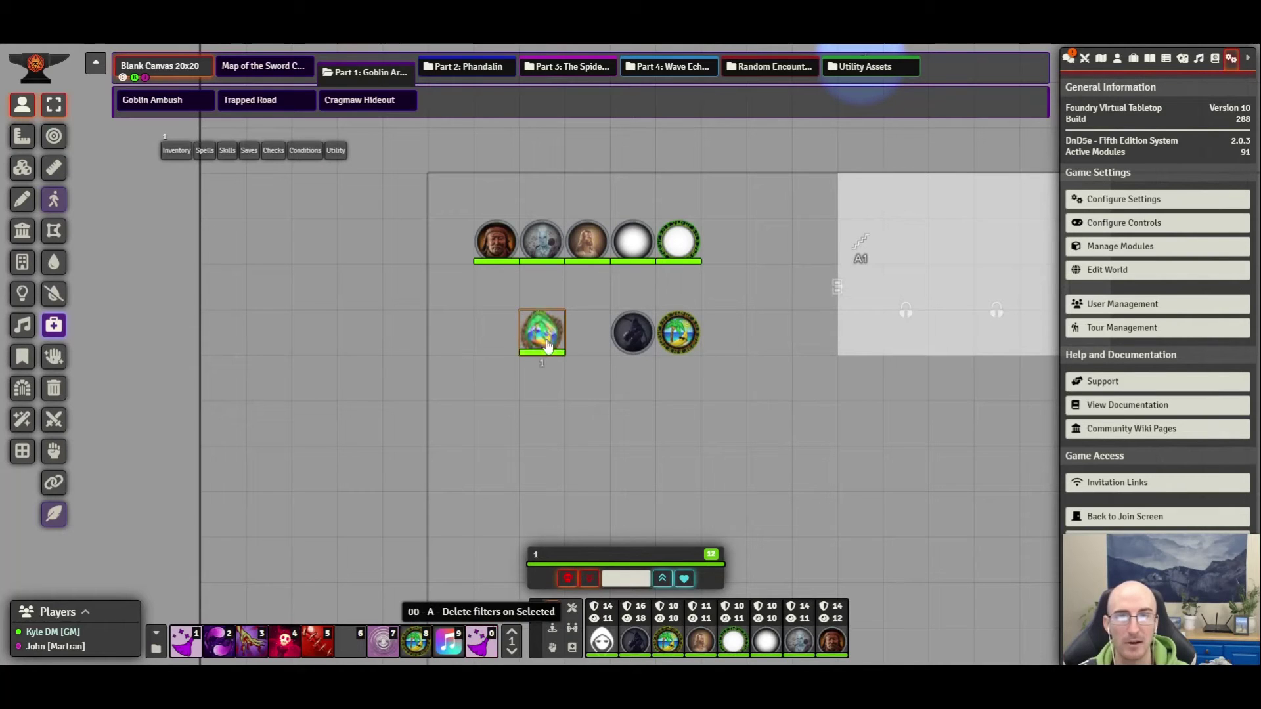
pyautogui.click(417, 647)
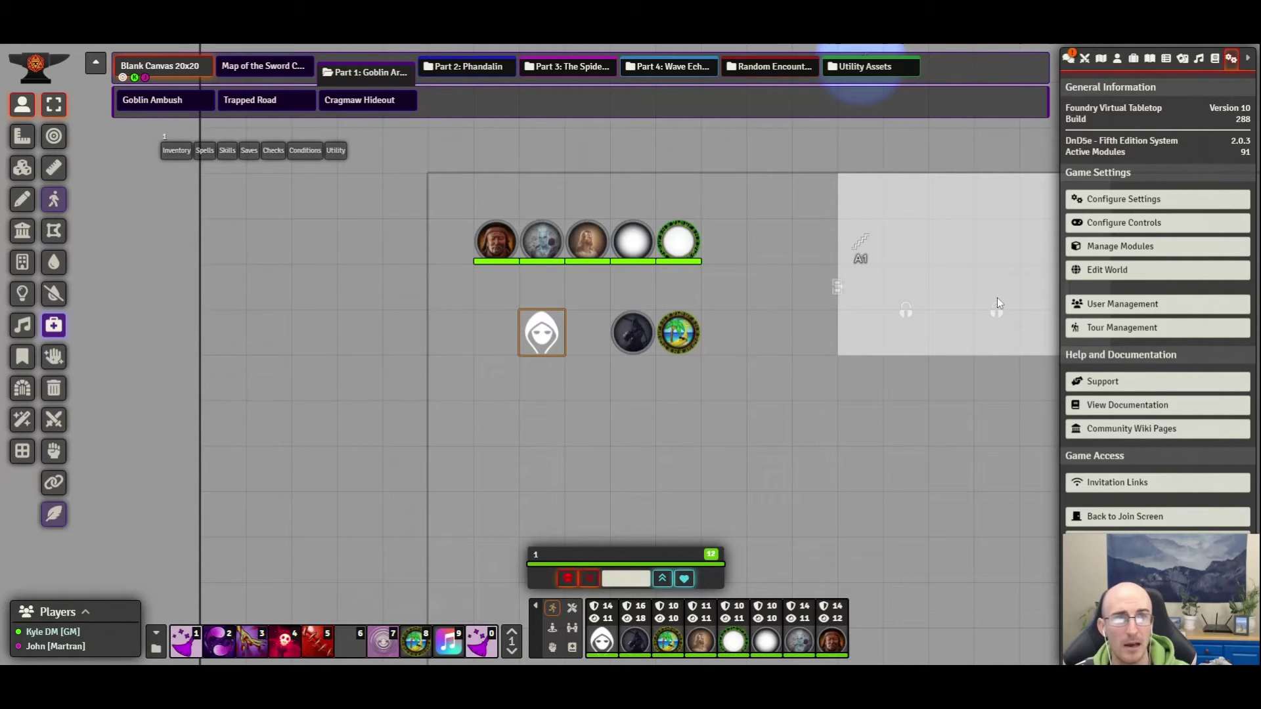
# Add Turn into Mystery Man from the TokenMagic Portfolio compendium to hotbar slot 6.
pyautogui.click(1215, 58)
pyautogui.click(1110, 205)
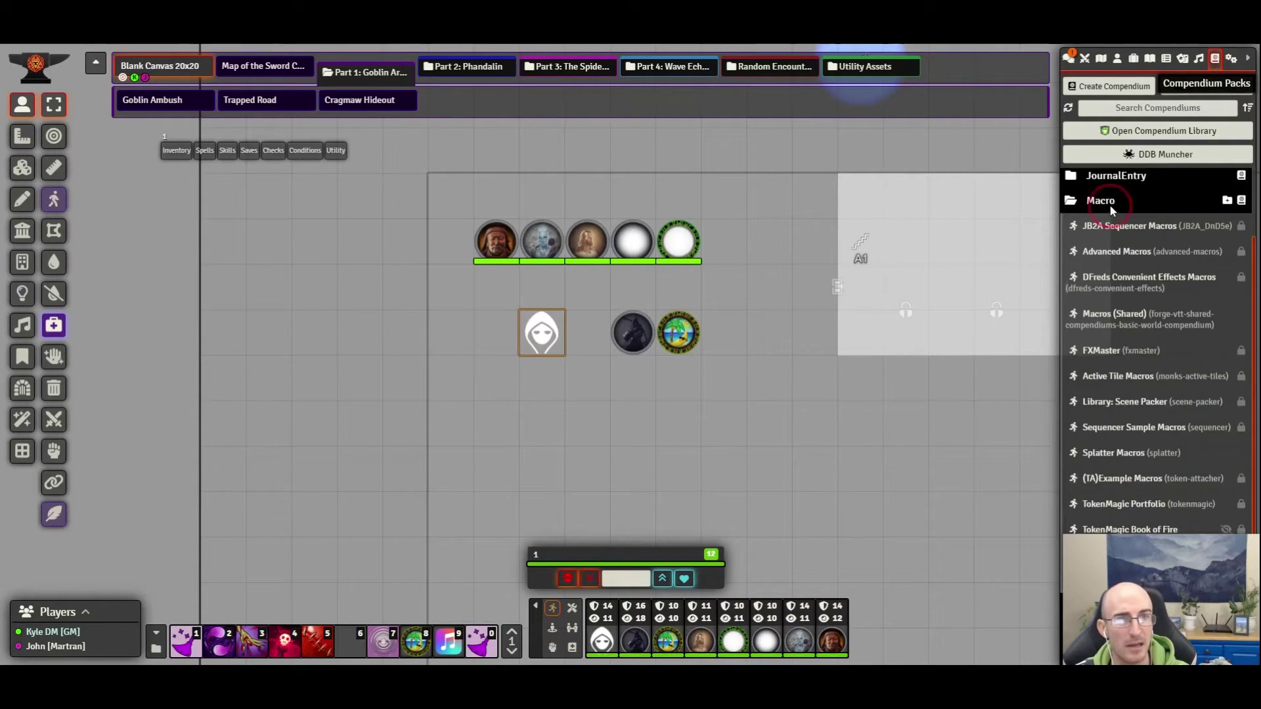
pyautogui.click(1109, 209)
pyautogui.click(1119, 279)
pyautogui.click(1127, 505)
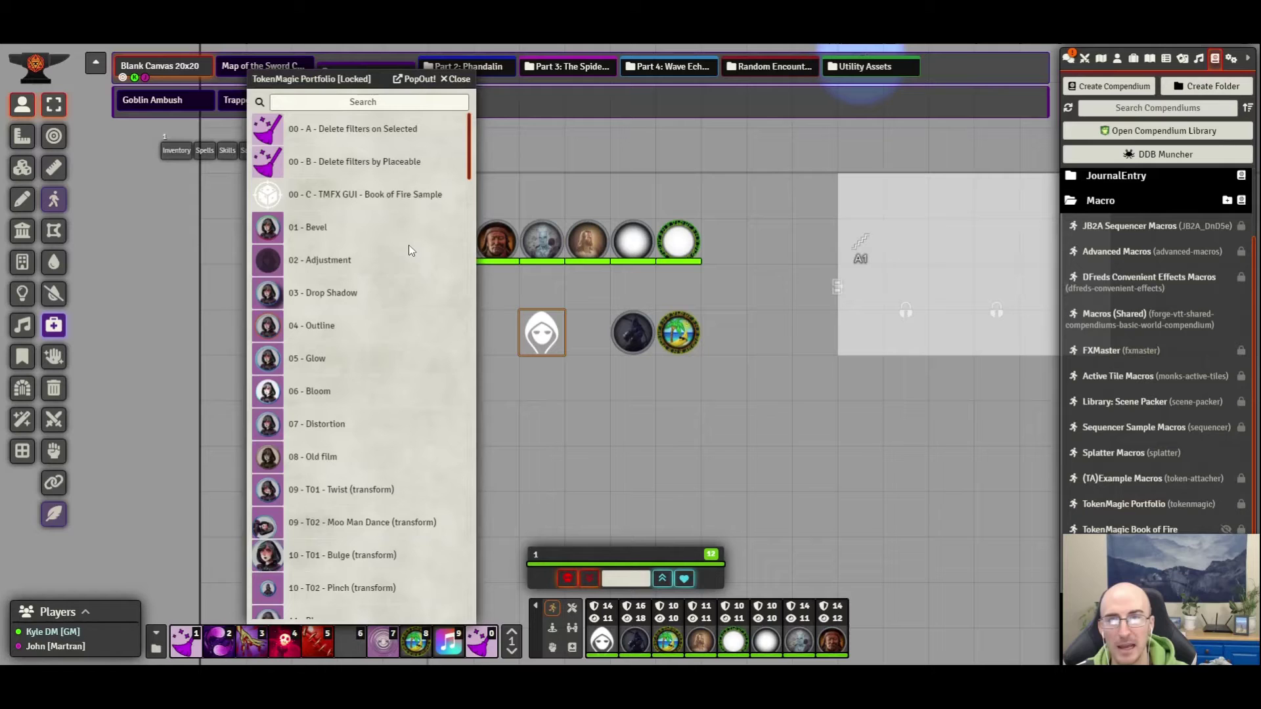
pyautogui.scroll(-20, 409, 255)
pyautogui.scroll(-20, 392, 305)
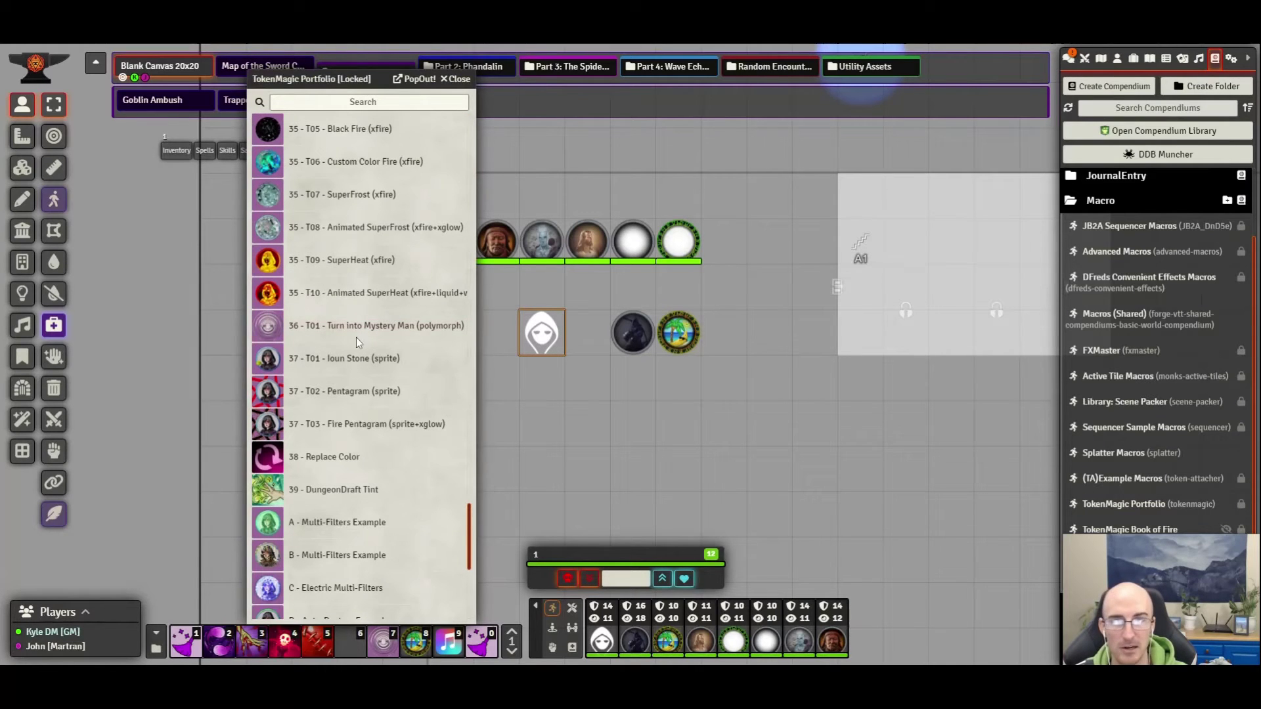
pyautogui.moveTo(357, 330); pyautogui.dragTo(350, 640)
pyautogui.click(455, 78)
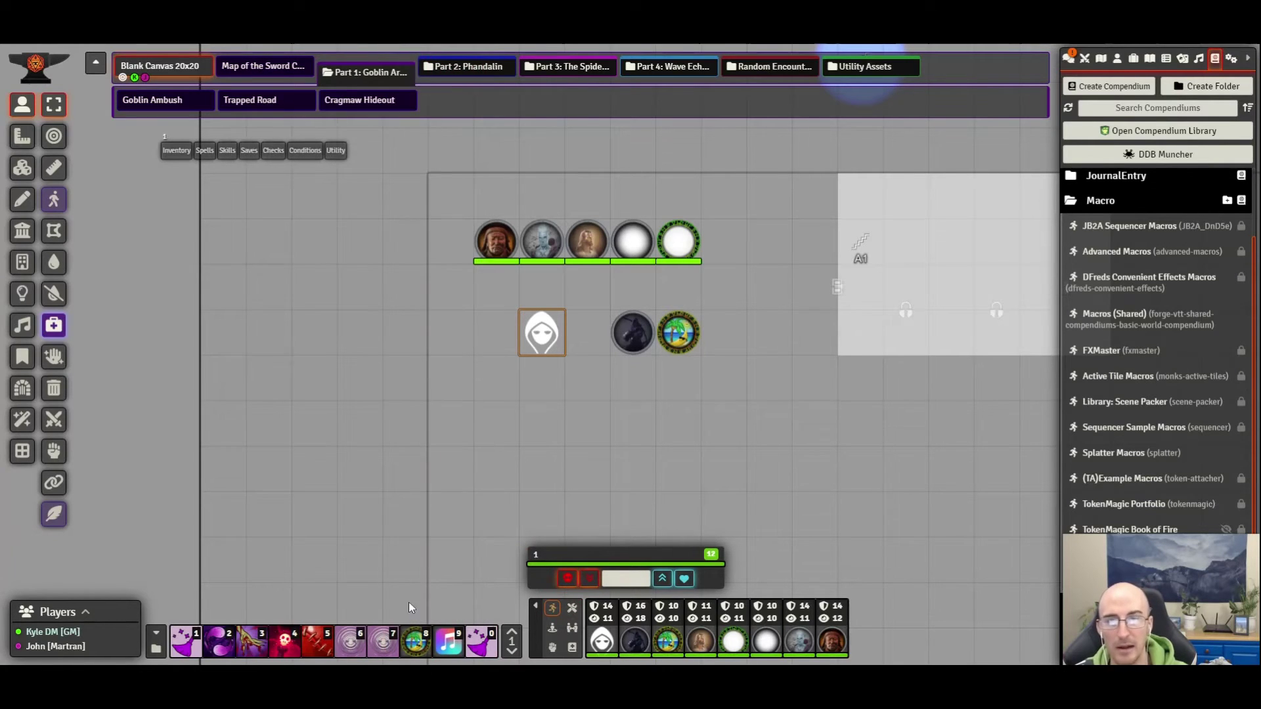
# Delete the duplicate macro from hotbar slot 6.
pyautogui.rightClick(355, 652)
pyautogui.click(367, 608)
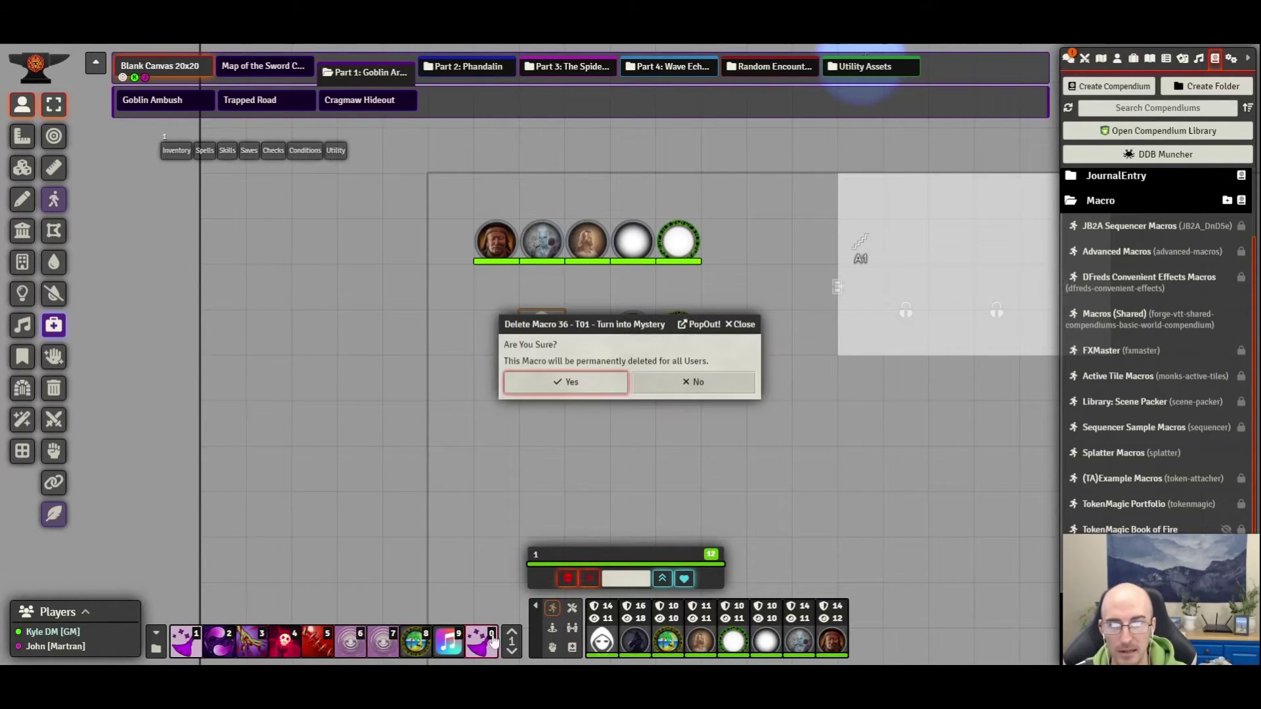
pyautogui.click(568, 377)
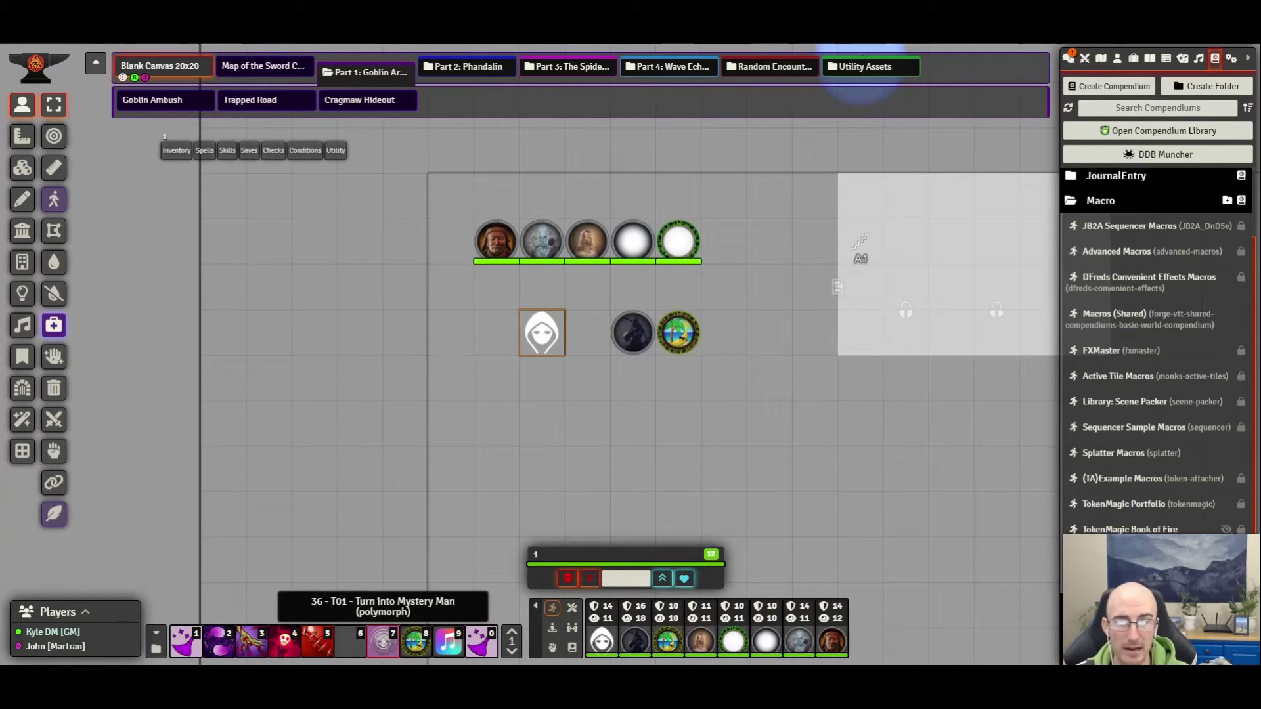
# Open the Mystery Man macro's command code and find the transition type list.
pyautogui.rightClick(385, 643)
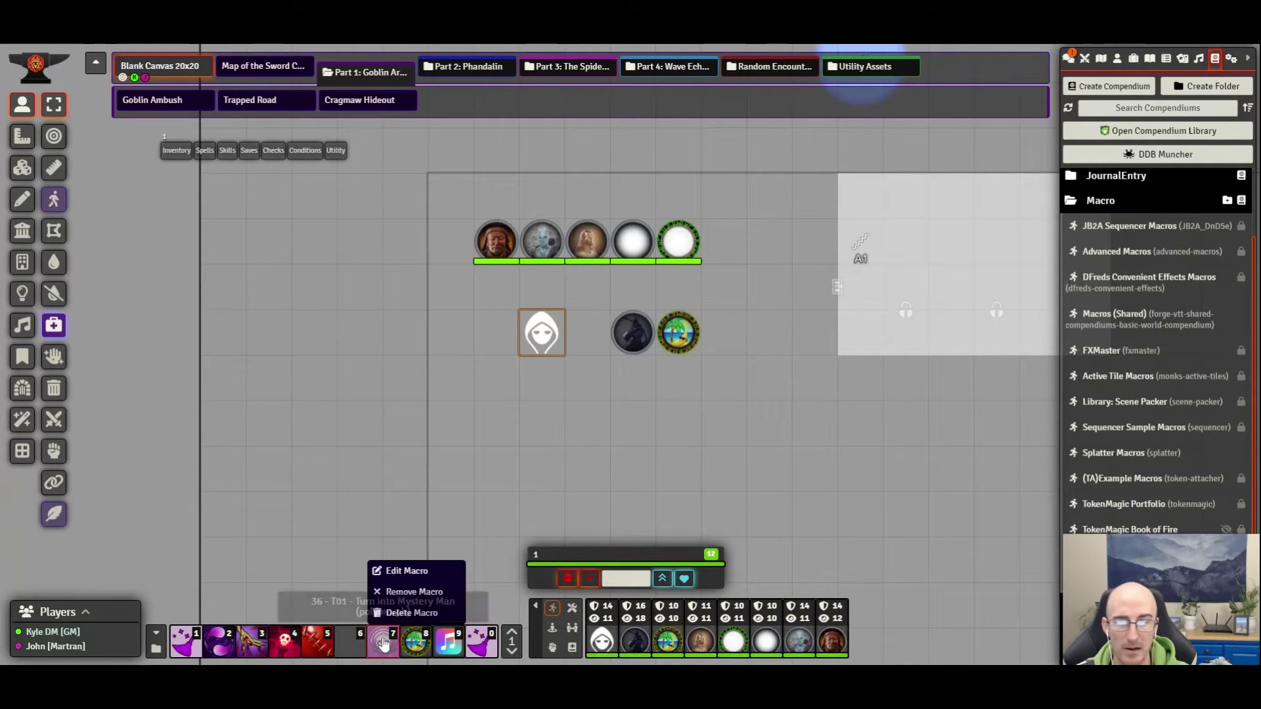
pyautogui.click(412, 570)
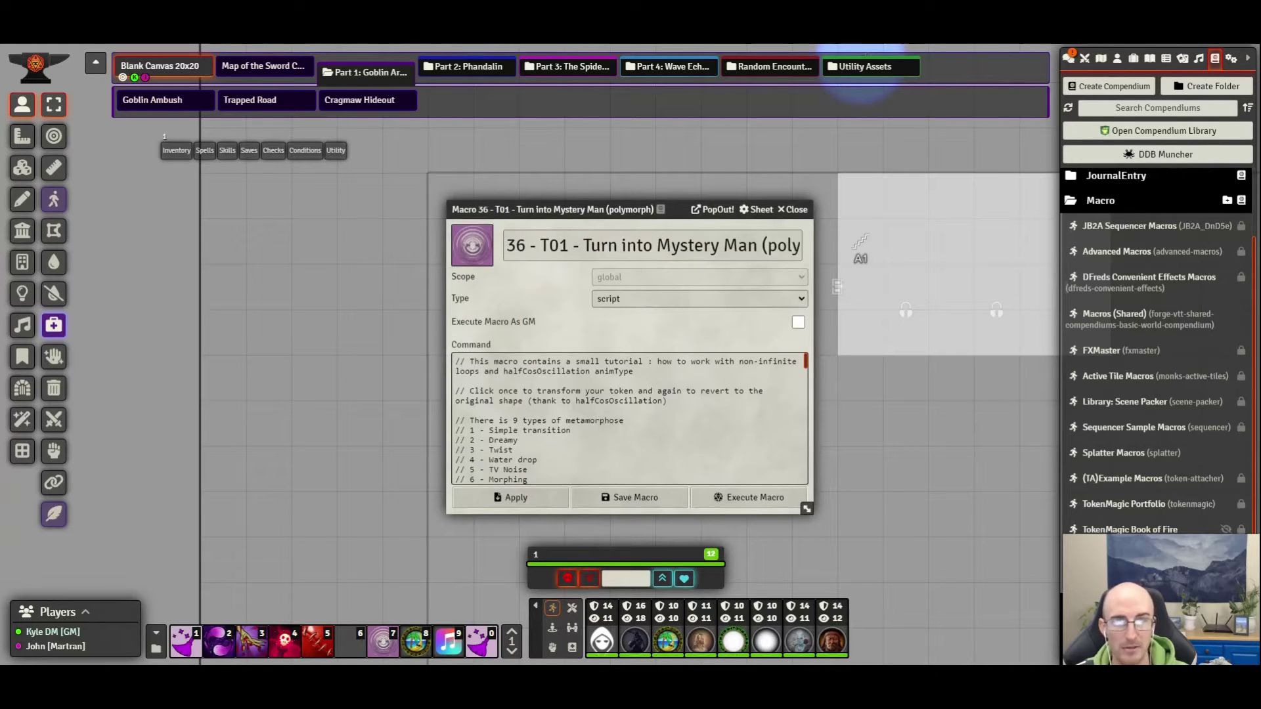
pyautogui.click(808, 363)
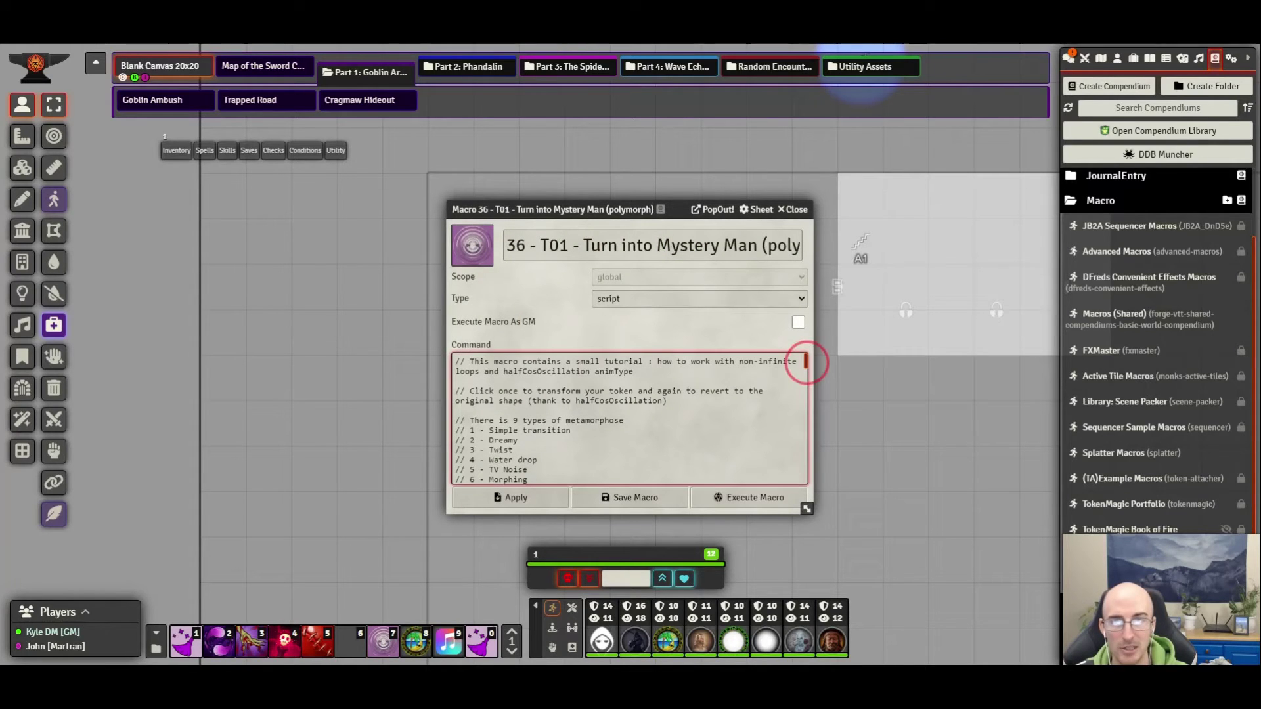
pyautogui.scroll(-2, 806, 363)
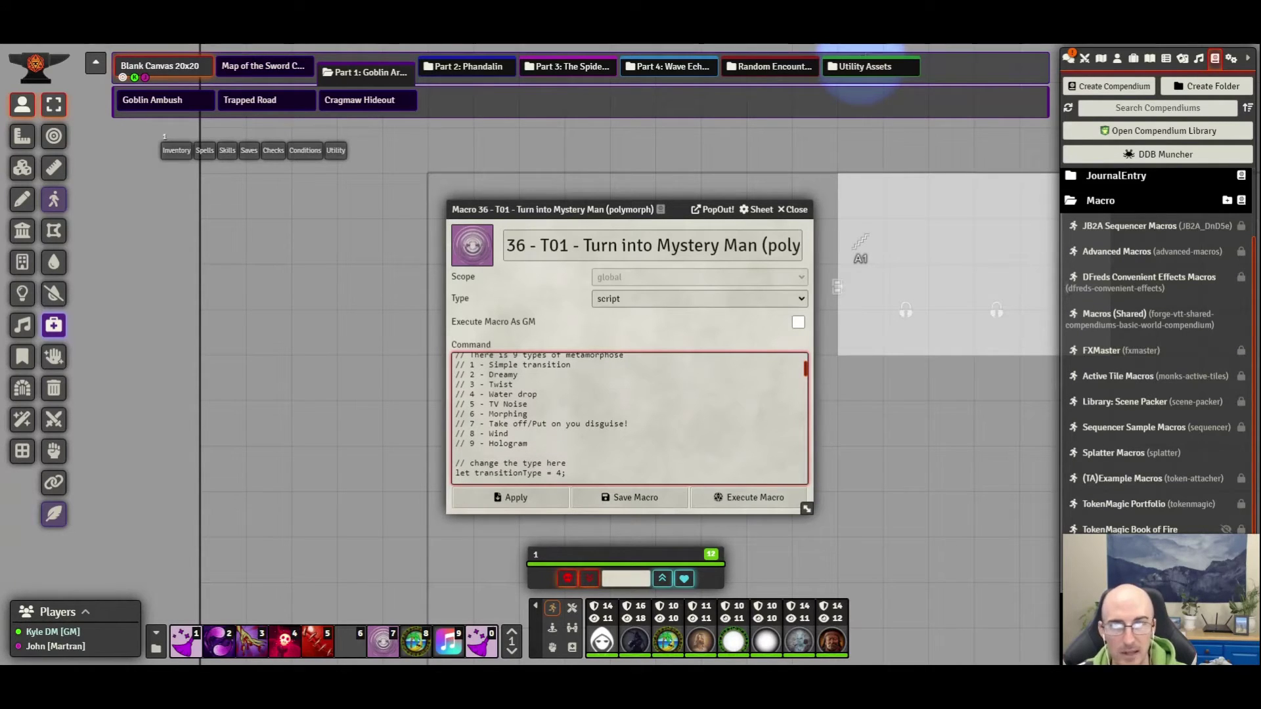
pyautogui.click(489, 365)
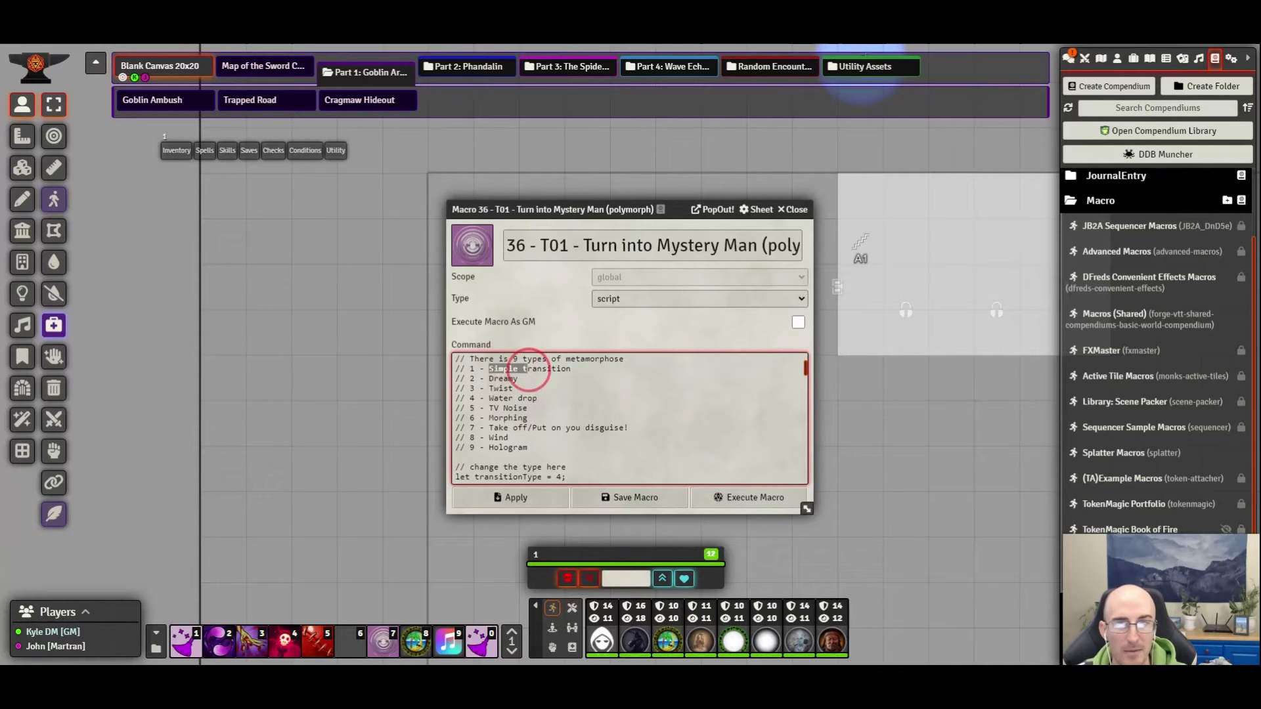
pyautogui.click(509, 437)
pyautogui.scroll(-2, 558, 460)
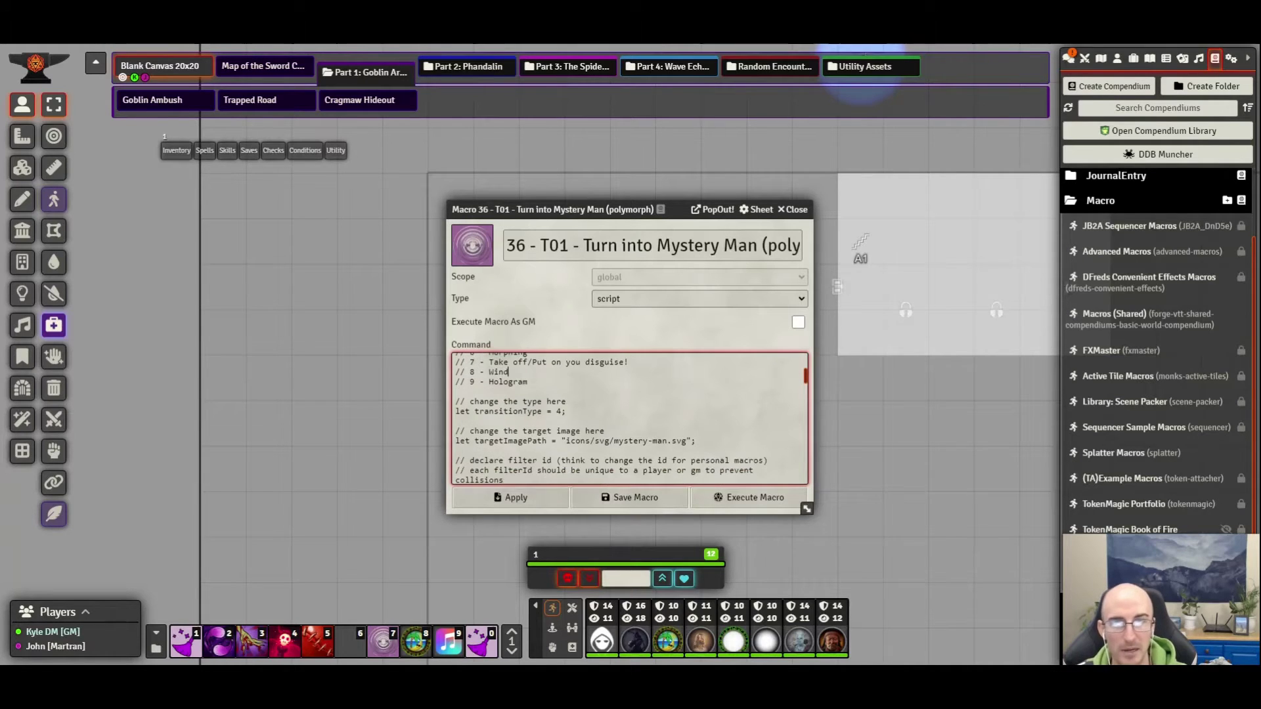
pyautogui.scroll(2, 558, 460)
# Change 'let transitionType = 4;' to 9, the Hologram transition.
pyautogui.click(561, 477)
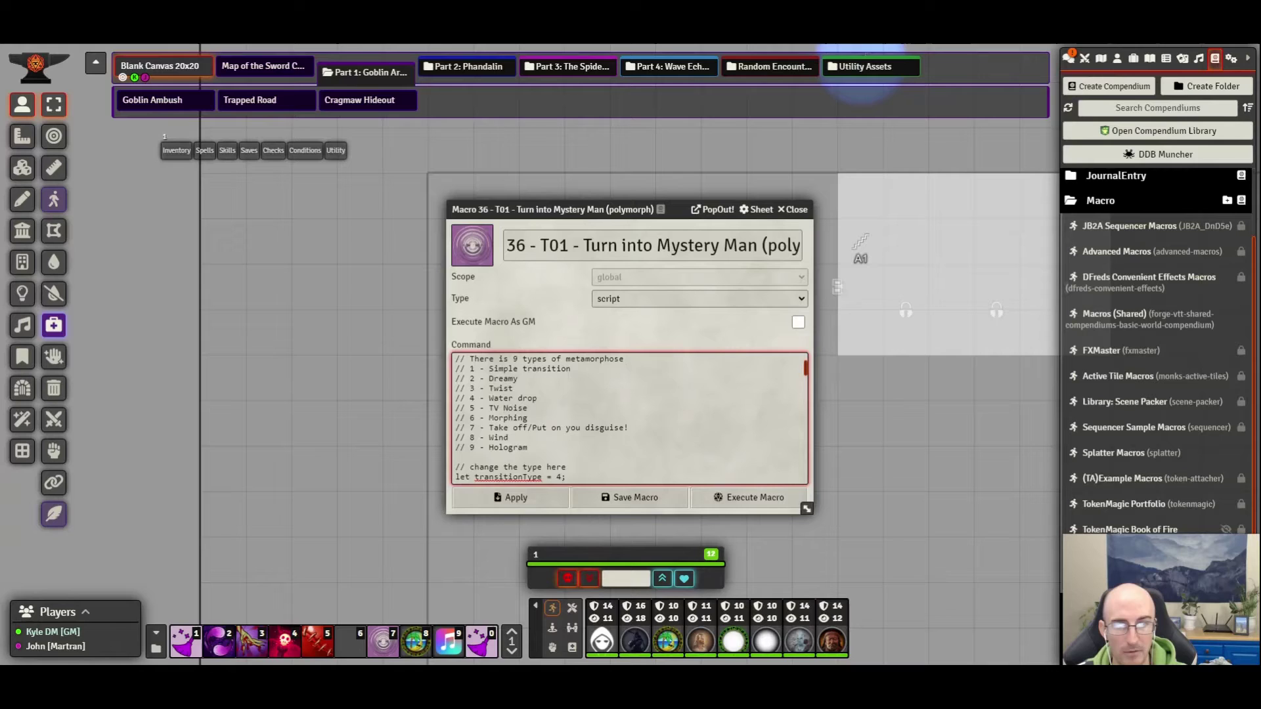
pyautogui.moveTo(562, 477); pyautogui.dragTo(561, 508)
pyautogui.scroll(3, 561, 459)
pyautogui.click(567, 450)
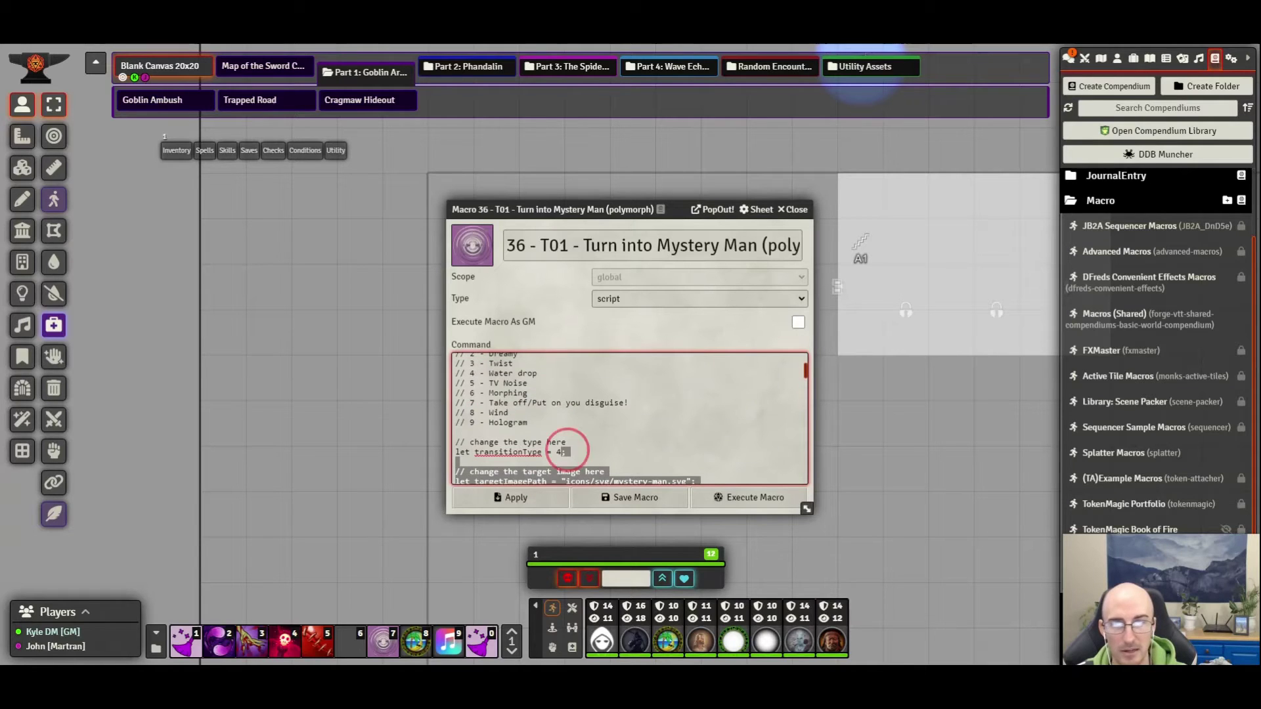
pyautogui.click(519, 452)
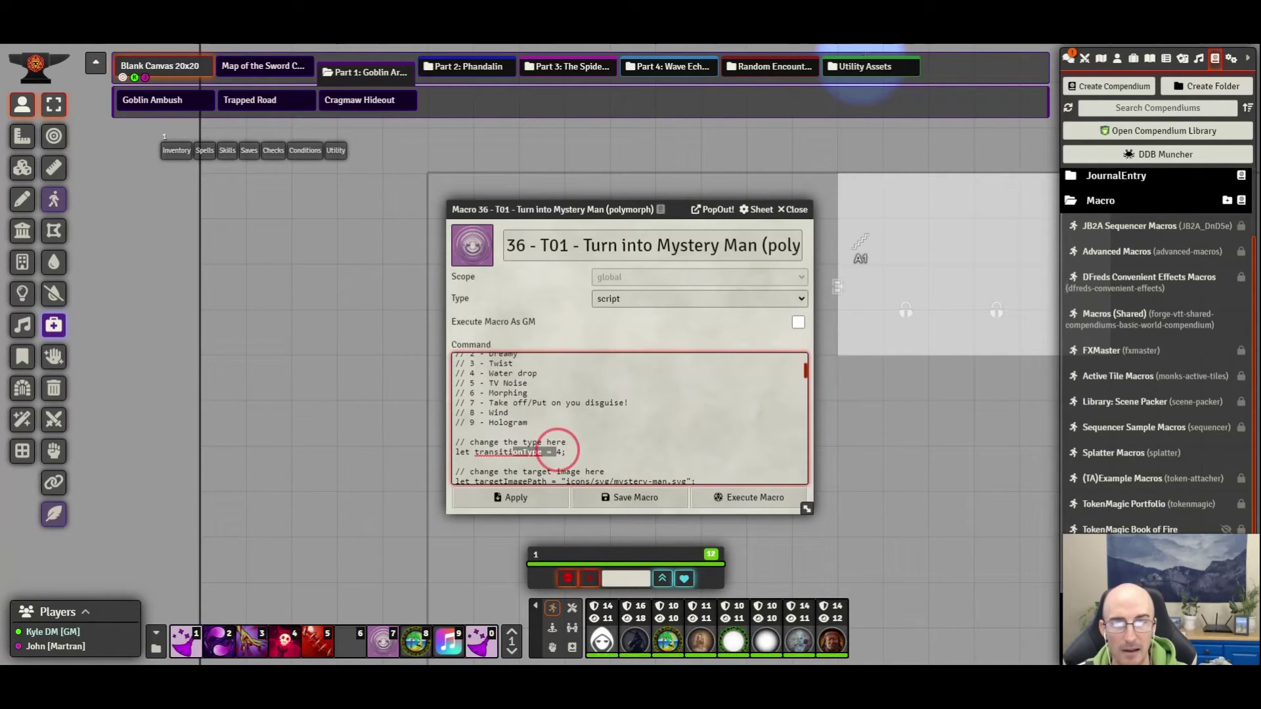
pyautogui.click(566, 451)
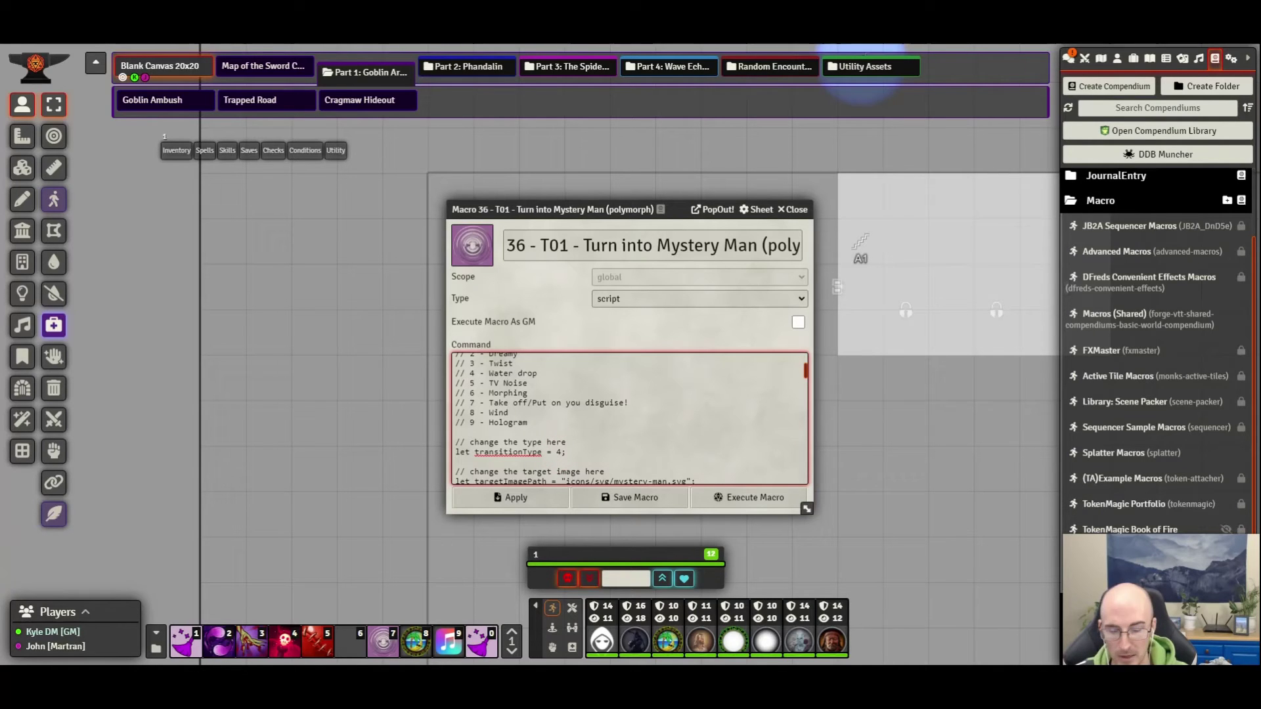
pyautogui.press('BackSpace')
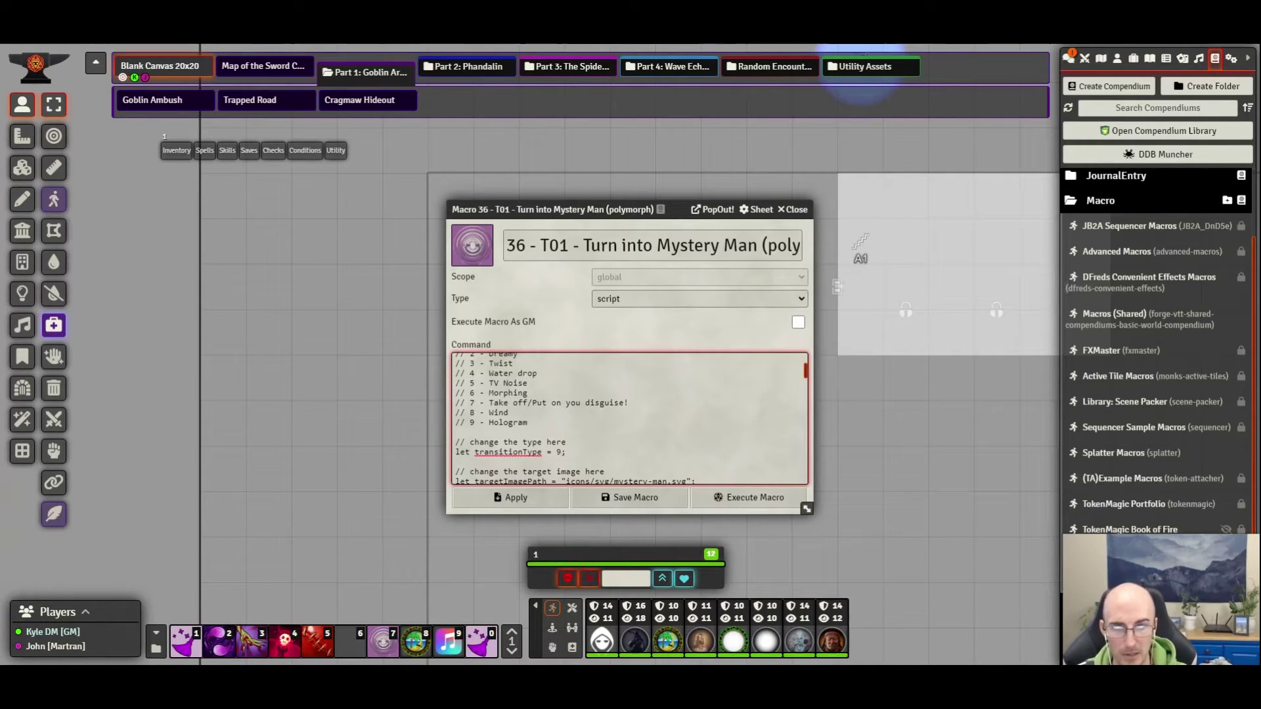
pyautogui.moveTo(499, 422); pyautogui.dragTo(518, 422)
pyautogui.click(541, 452)
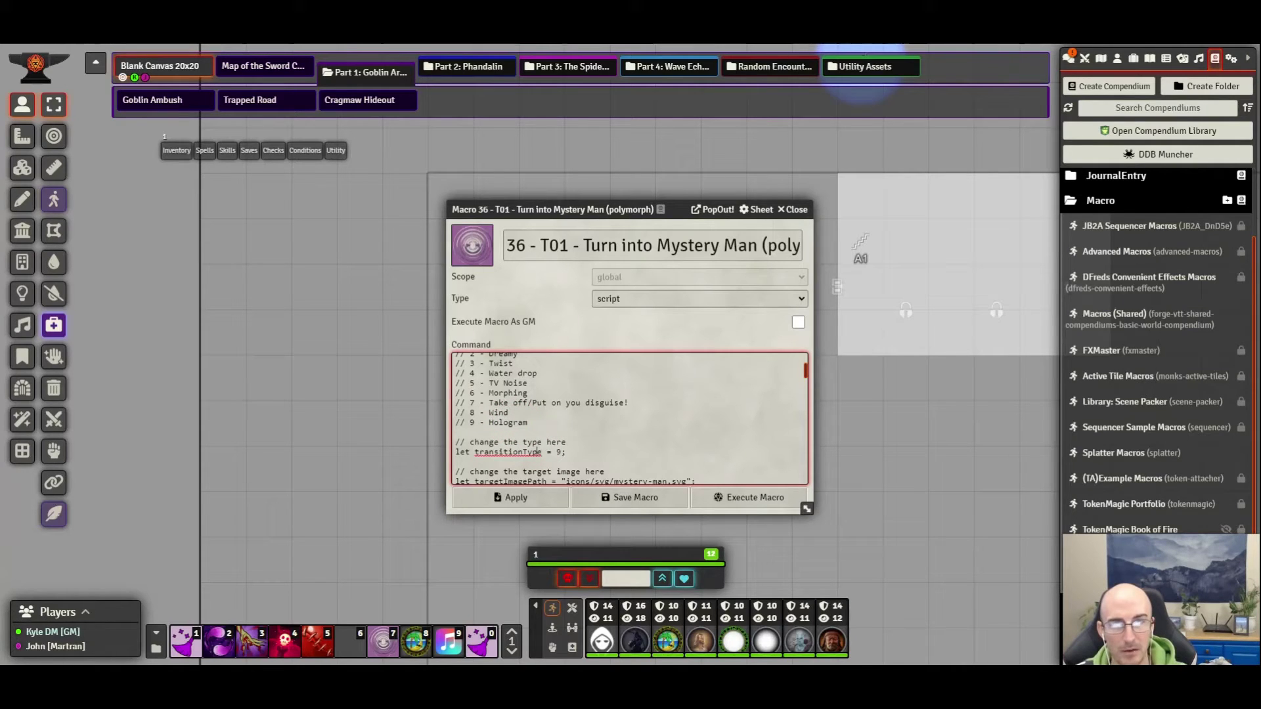
pyautogui.moveTo(807, 372); pyautogui.dragTo(806, 376)
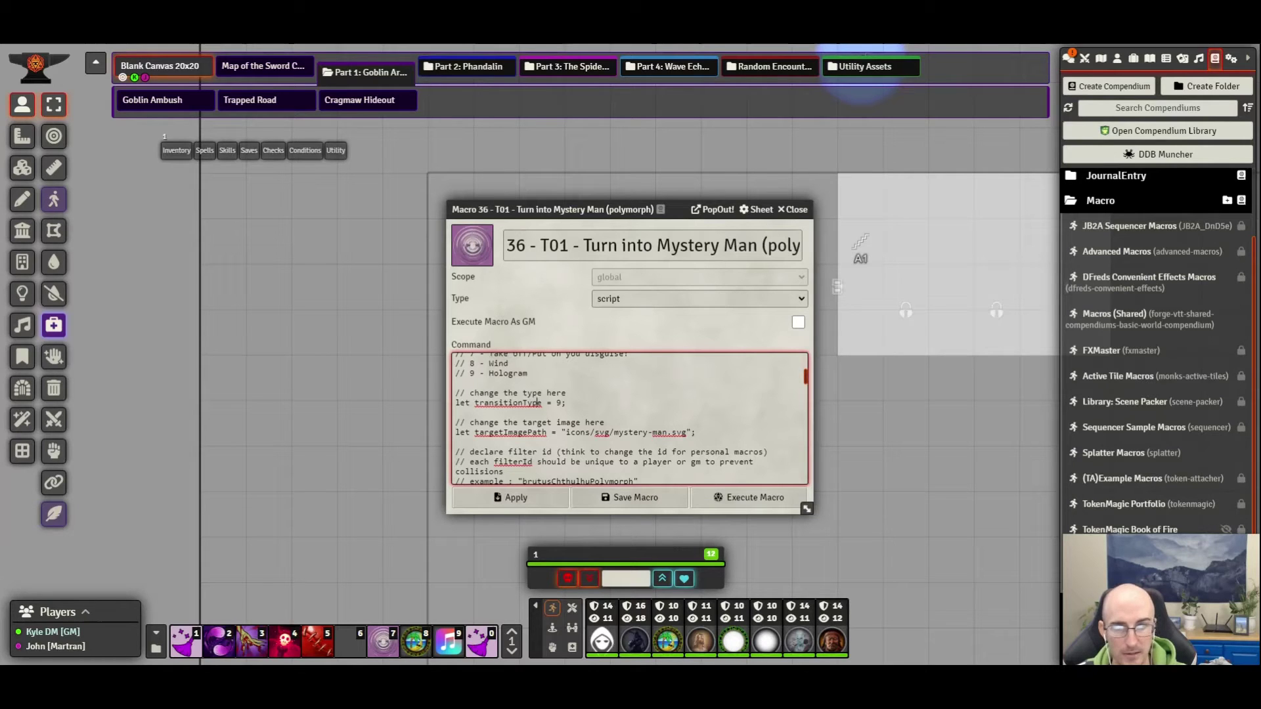
# Copy the BananaMan token's image URL from its Token Configuration.
pyautogui.moveTo(566, 432); pyautogui.dragTo(686, 432)
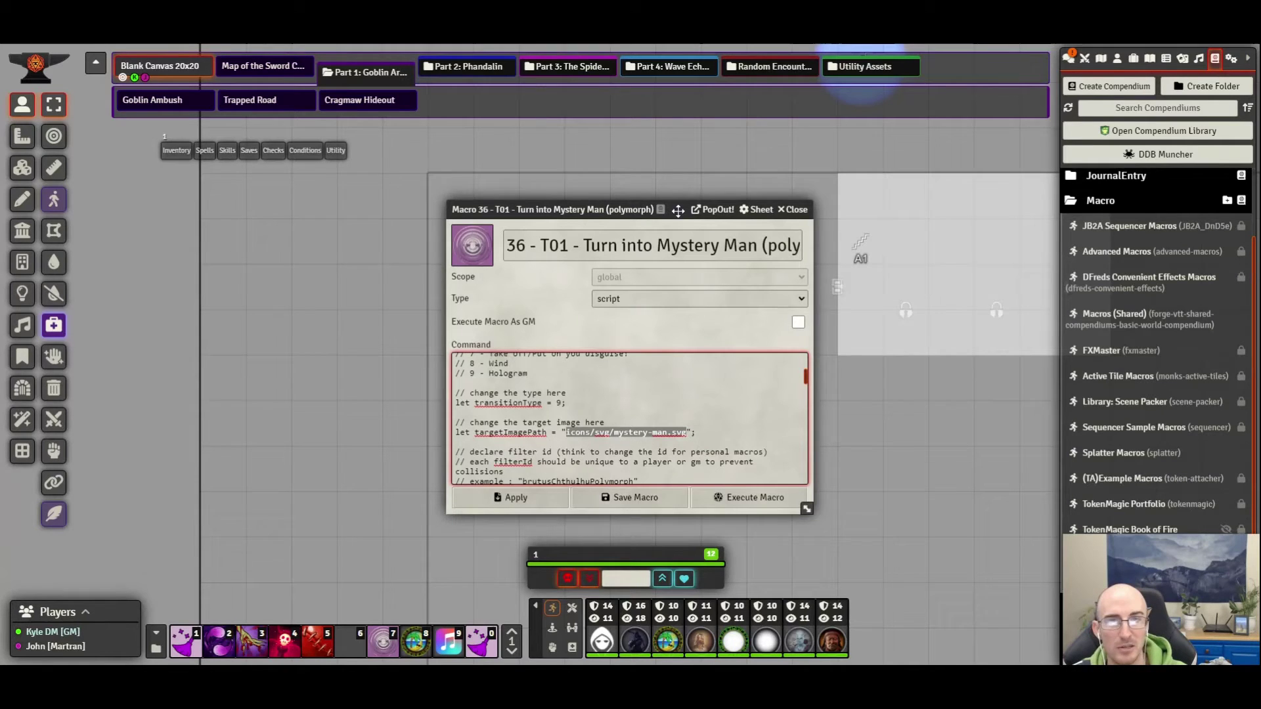
pyautogui.moveTo(676, 210); pyautogui.dragTo(376, 211)
pyautogui.click(700, 394)
pyautogui.click(677, 331)
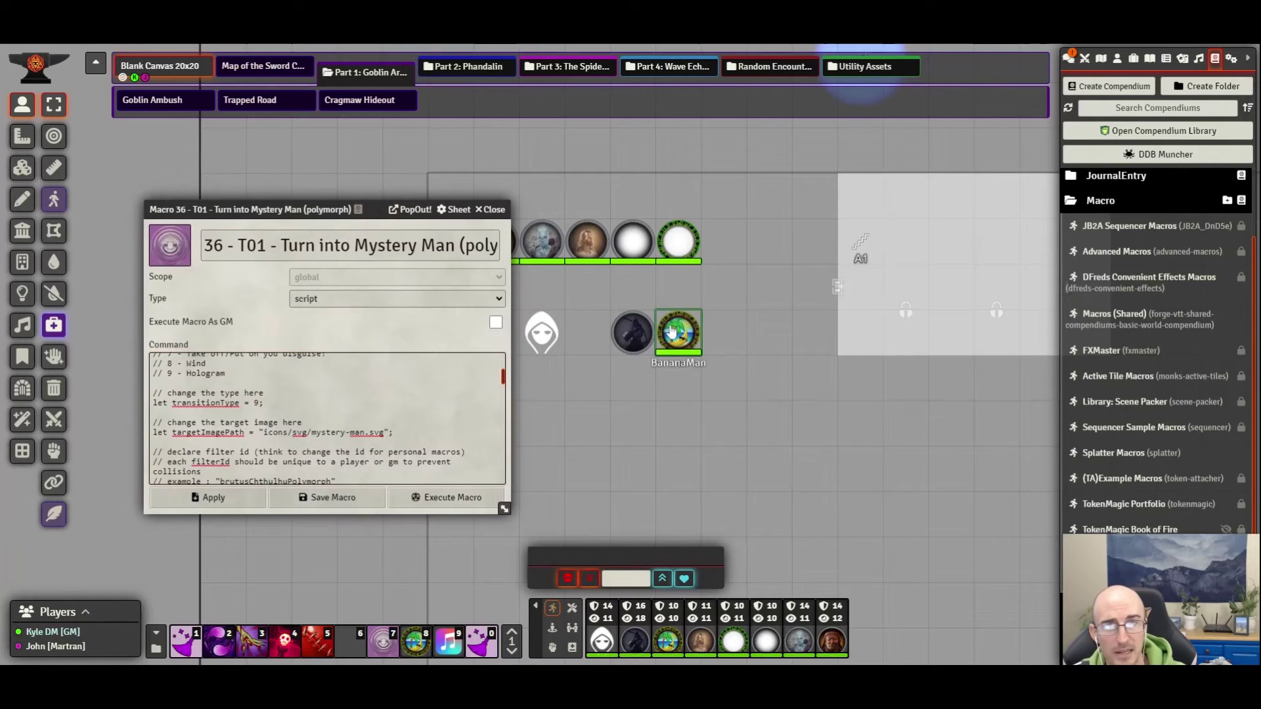
pyautogui.rightClick(679, 333)
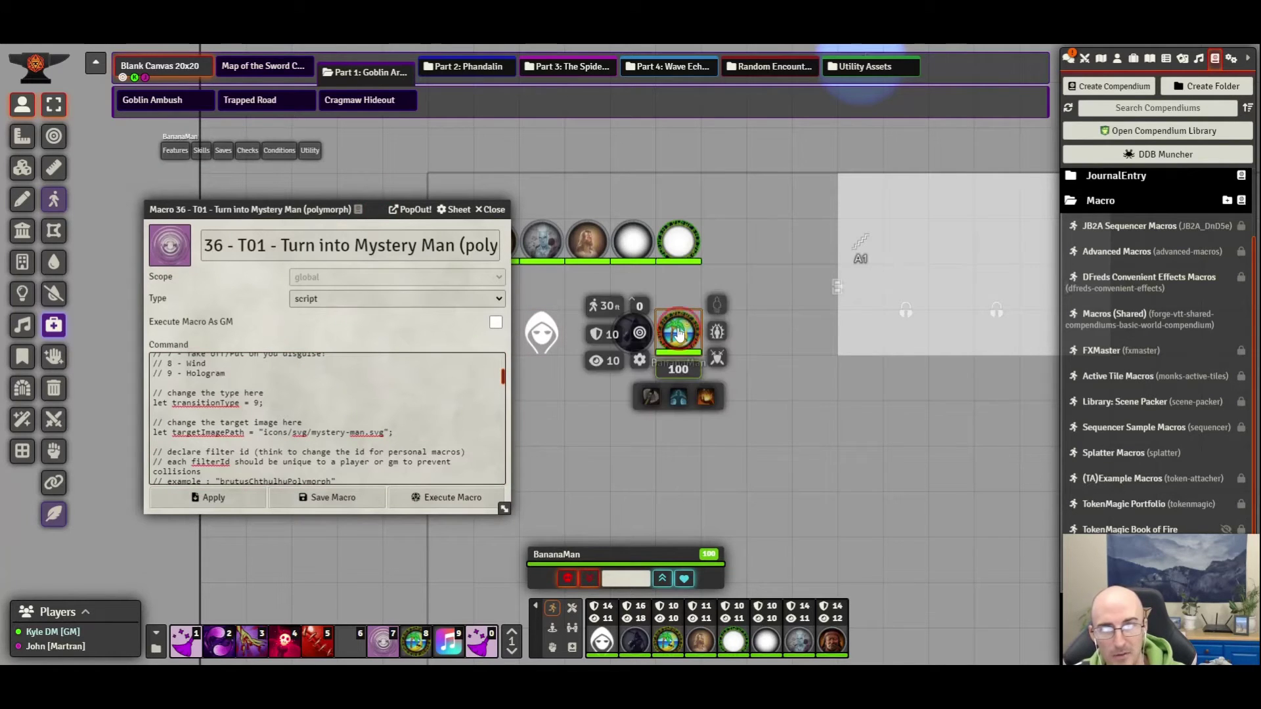
pyautogui.click(638, 365)
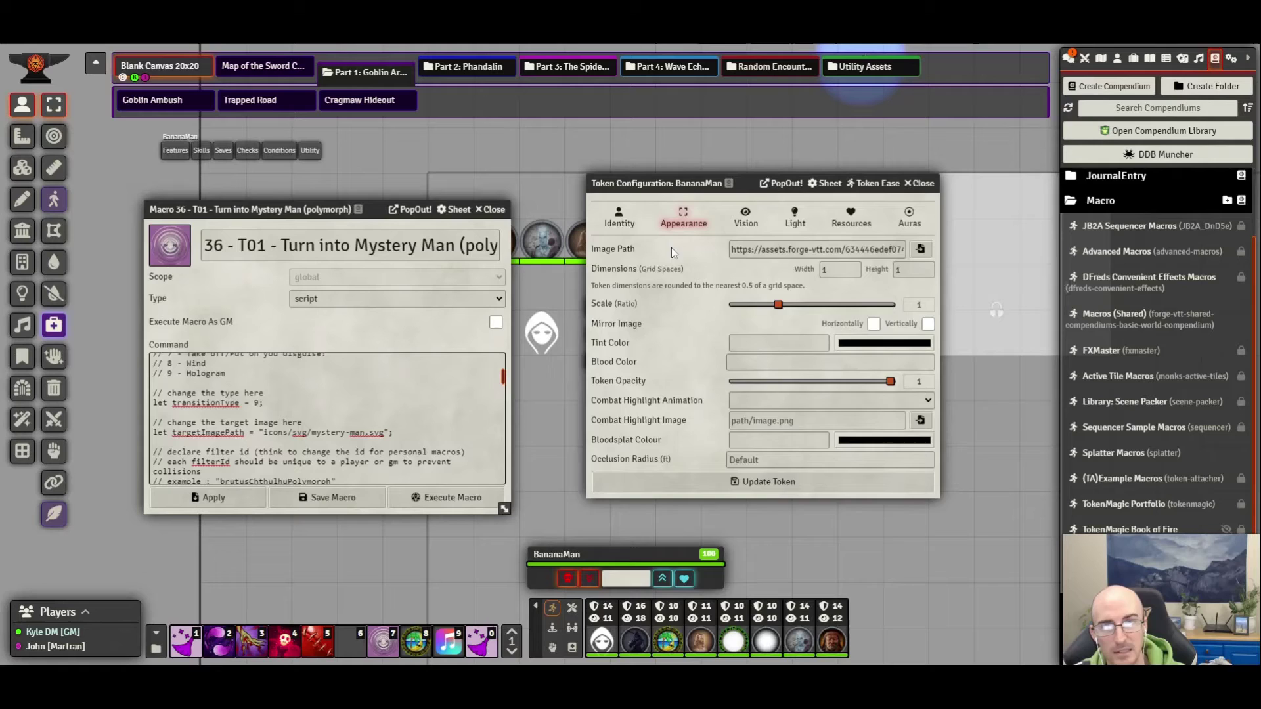
pyautogui.doubleClick(741, 249)
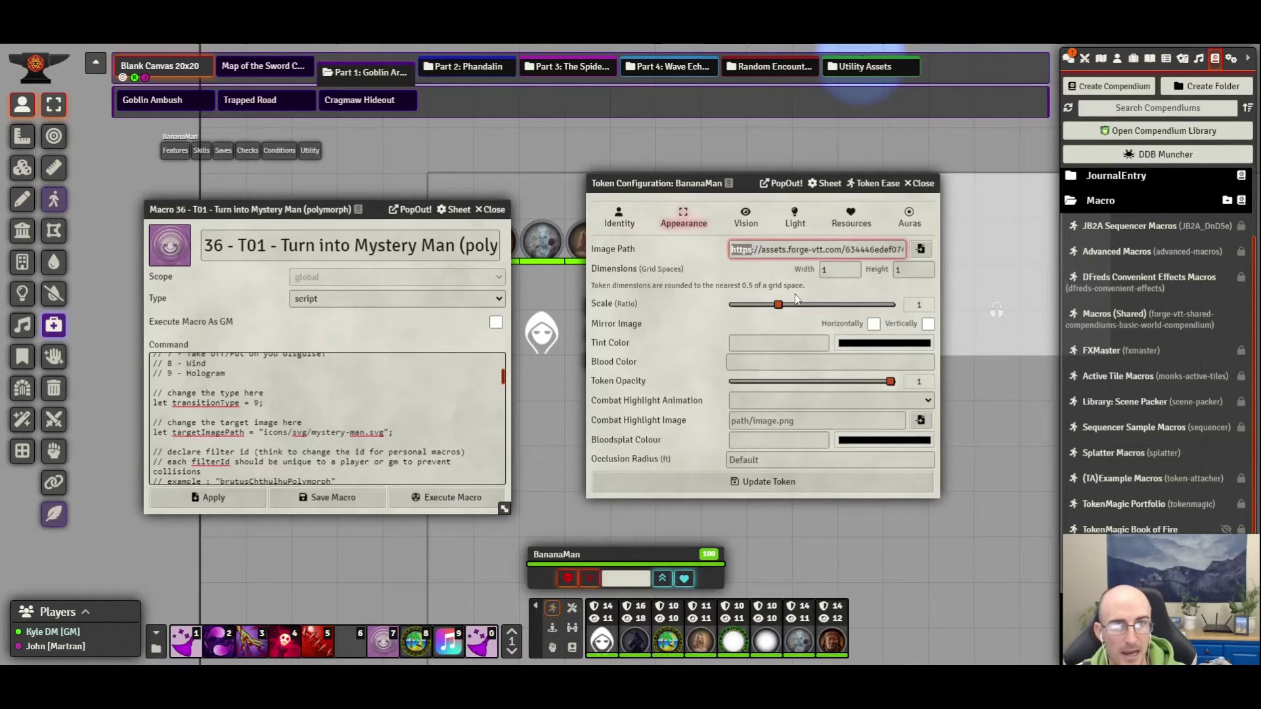
pyautogui.hotkey('ctrl', 'a')
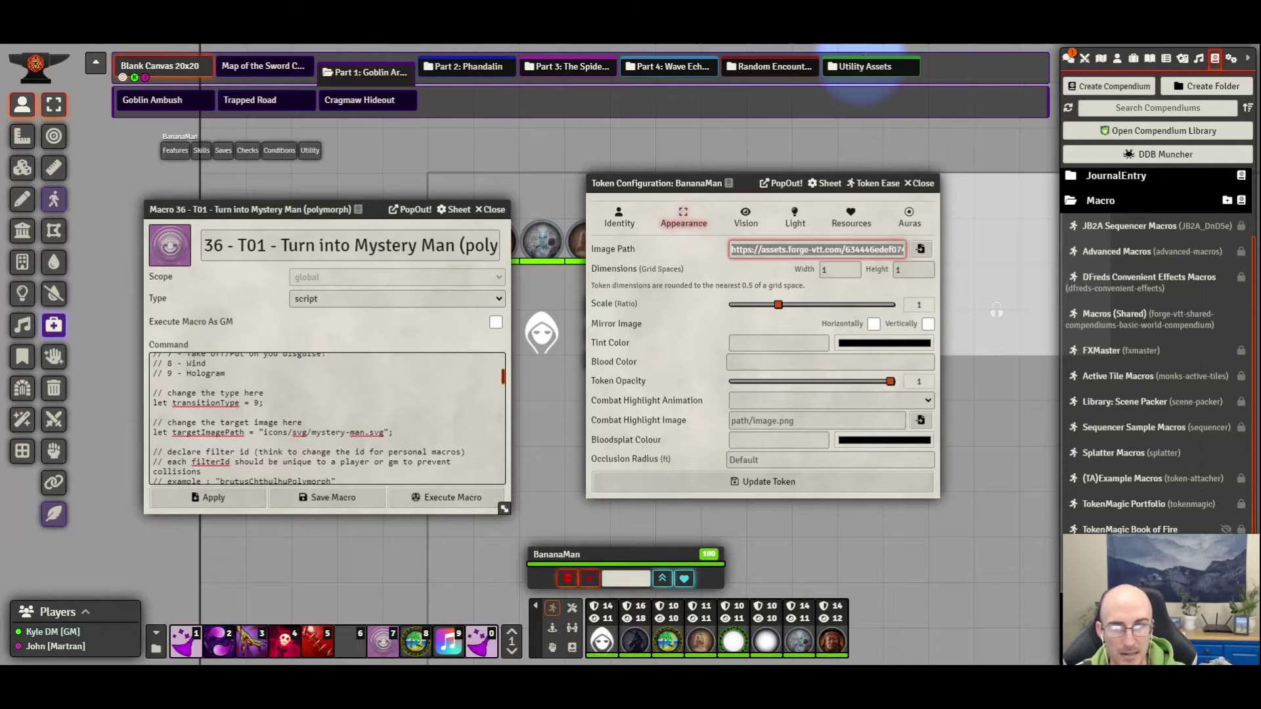
# Replace 'icons/svg/mystery-man.svg' in targetImagePath with the pasted bananaman.Token.webp URL.
pyautogui.click(375, 432)
pyautogui.doubleClick(377, 432)
pyautogui.moveTo(375, 432); pyautogui.dragTo(265, 434)
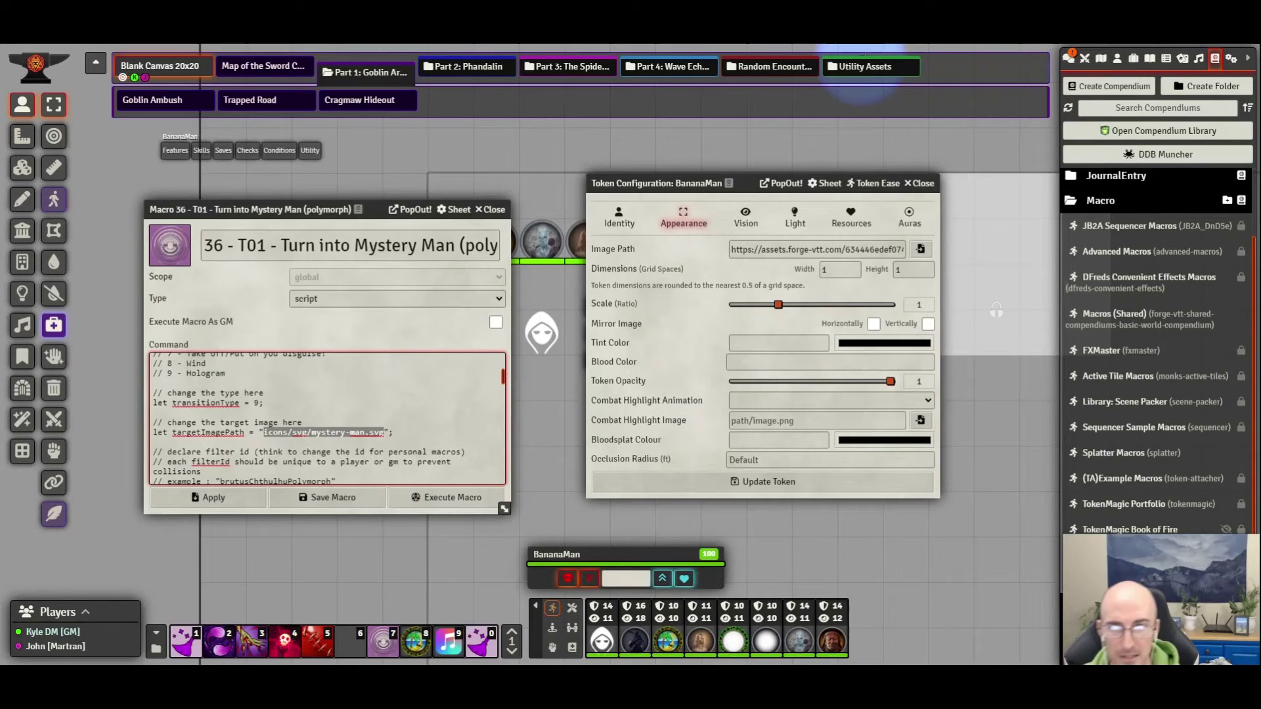
pyautogui.hotkey('ctrl', 'v')
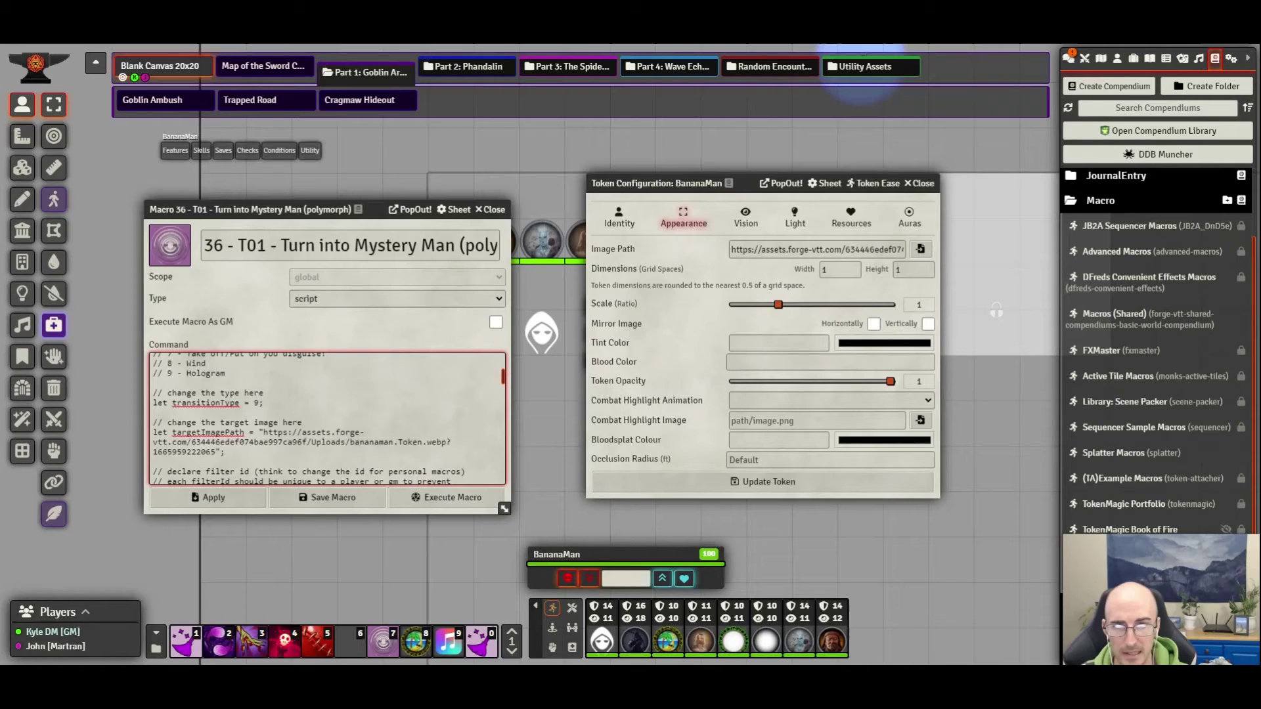
pyautogui.moveTo(505, 377); pyautogui.dragTo(504, 382)
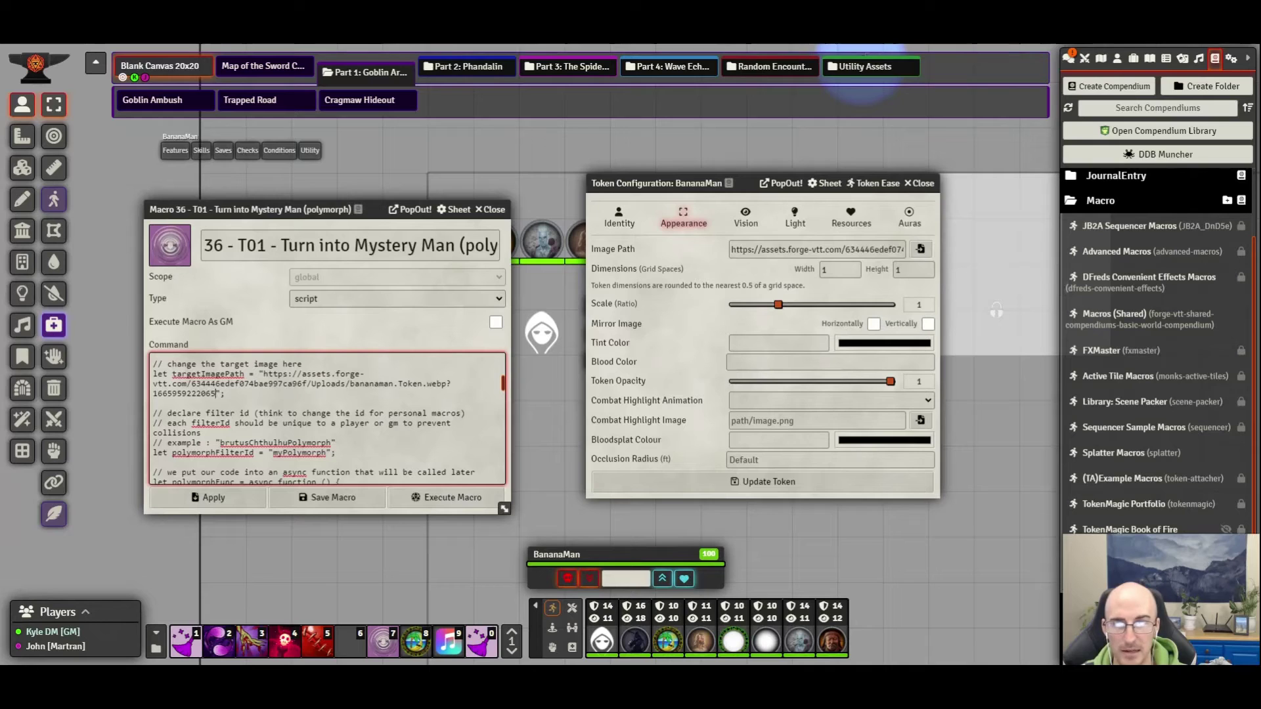
pyautogui.moveTo(172, 453); pyautogui.dragTo(327, 452)
# Replace 'myPolymorph' with 'bananamantesting' in polymorphFilterId.
pyautogui.click(325, 452)
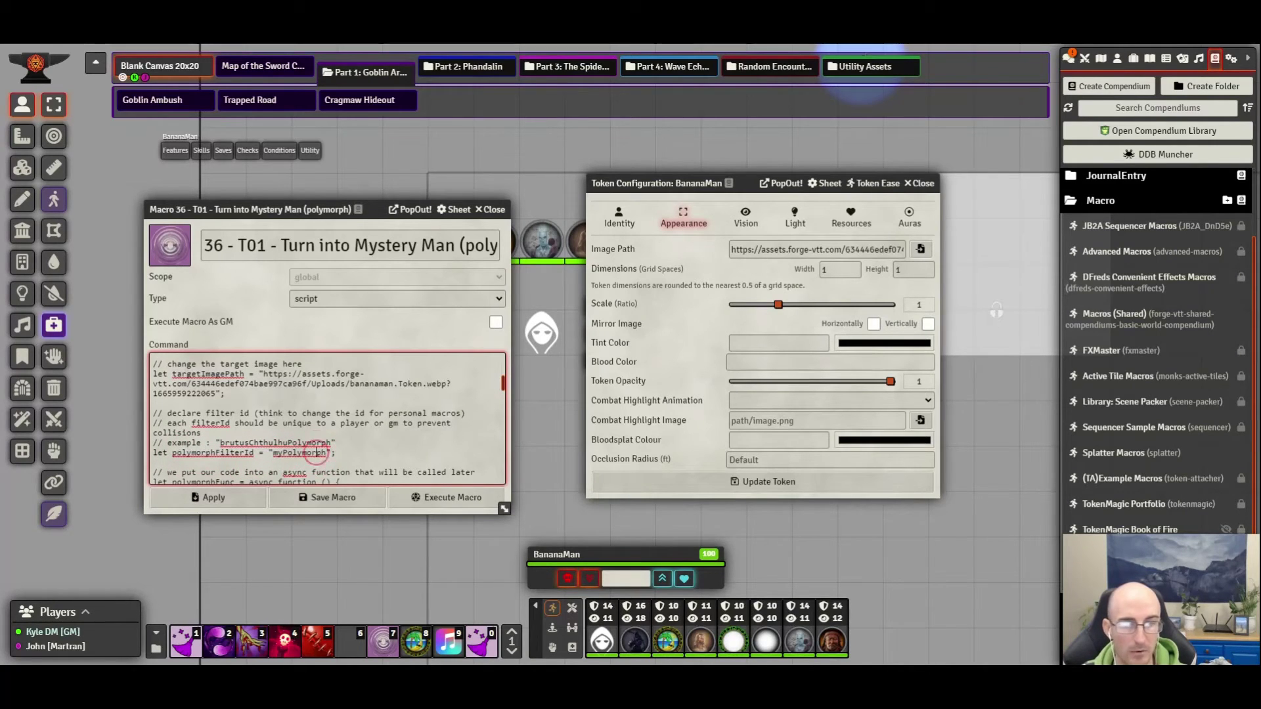
pyautogui.click(323, 453)
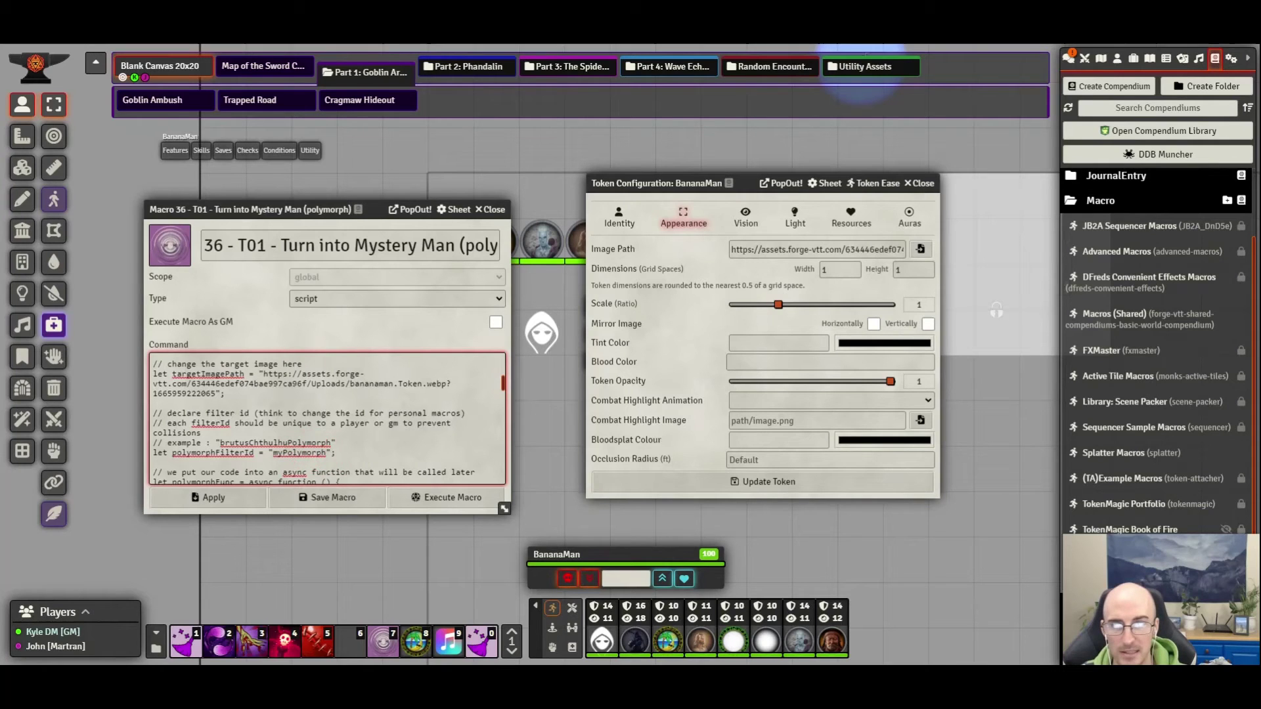
pyautogui.moveTo(325, 453); pyautogui.dragTo(280, 453)
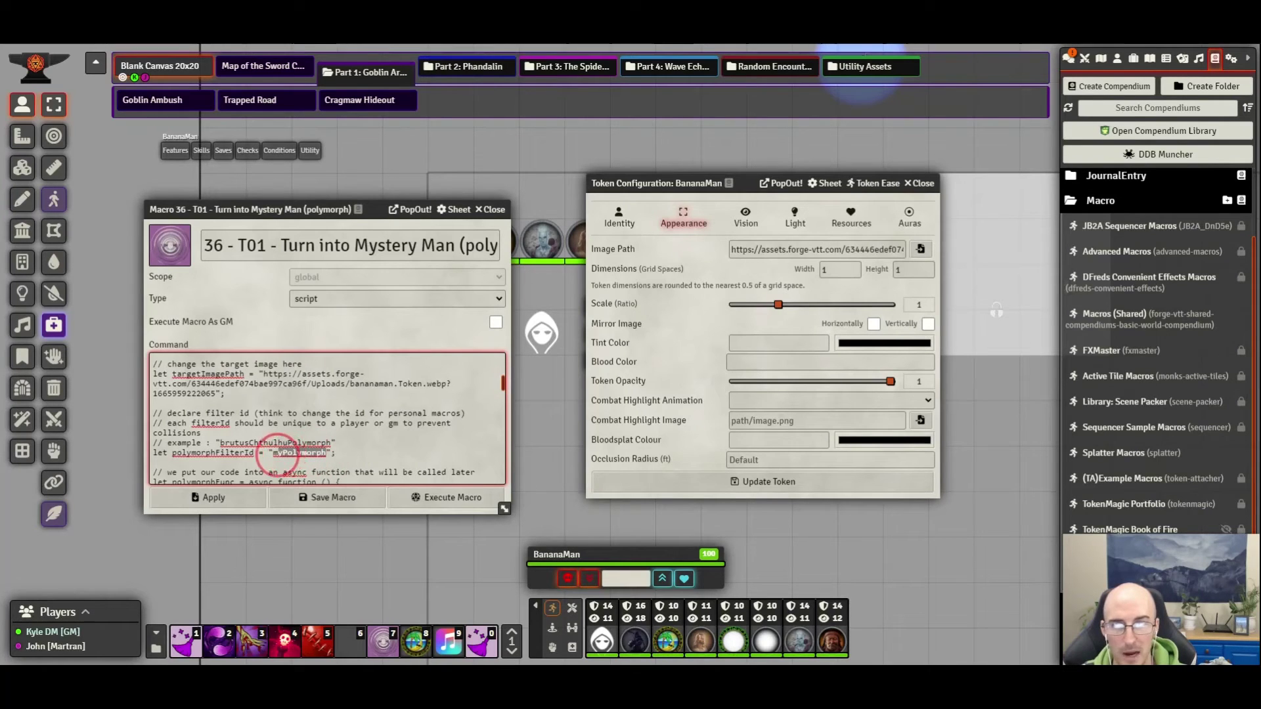
pyautogui.press('BackSpace')
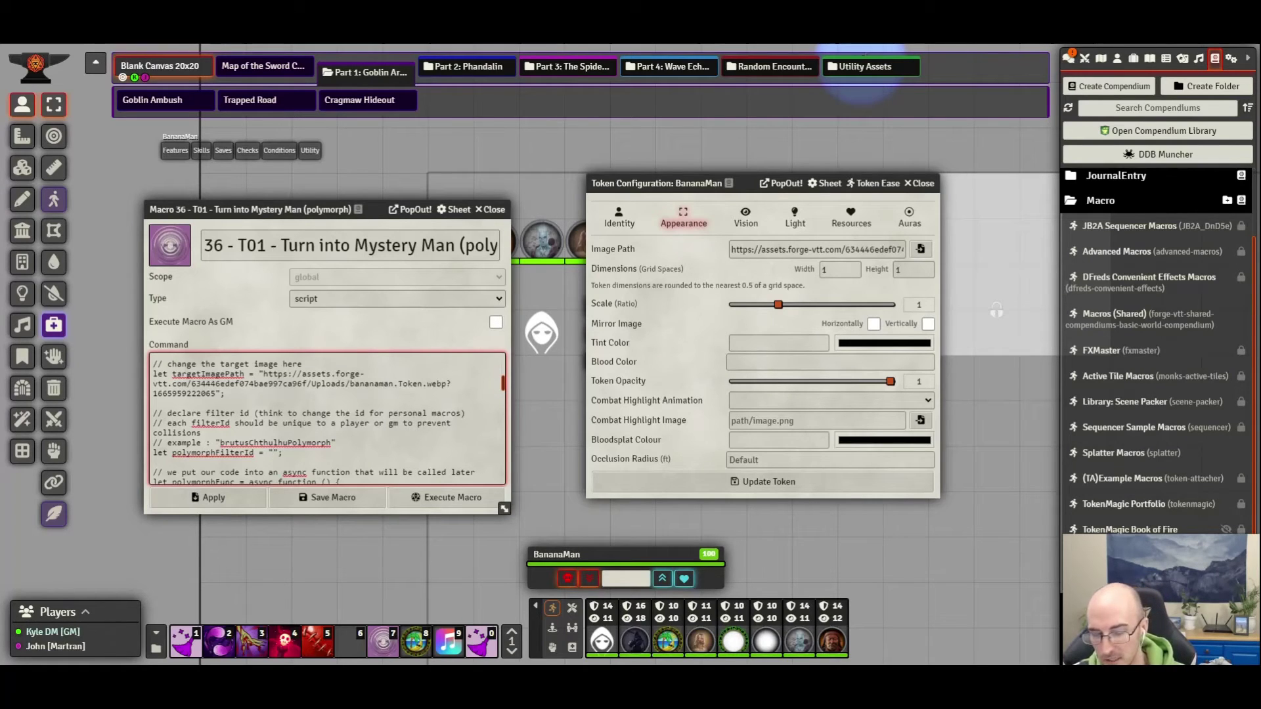
pyautogui.write('bananaman')
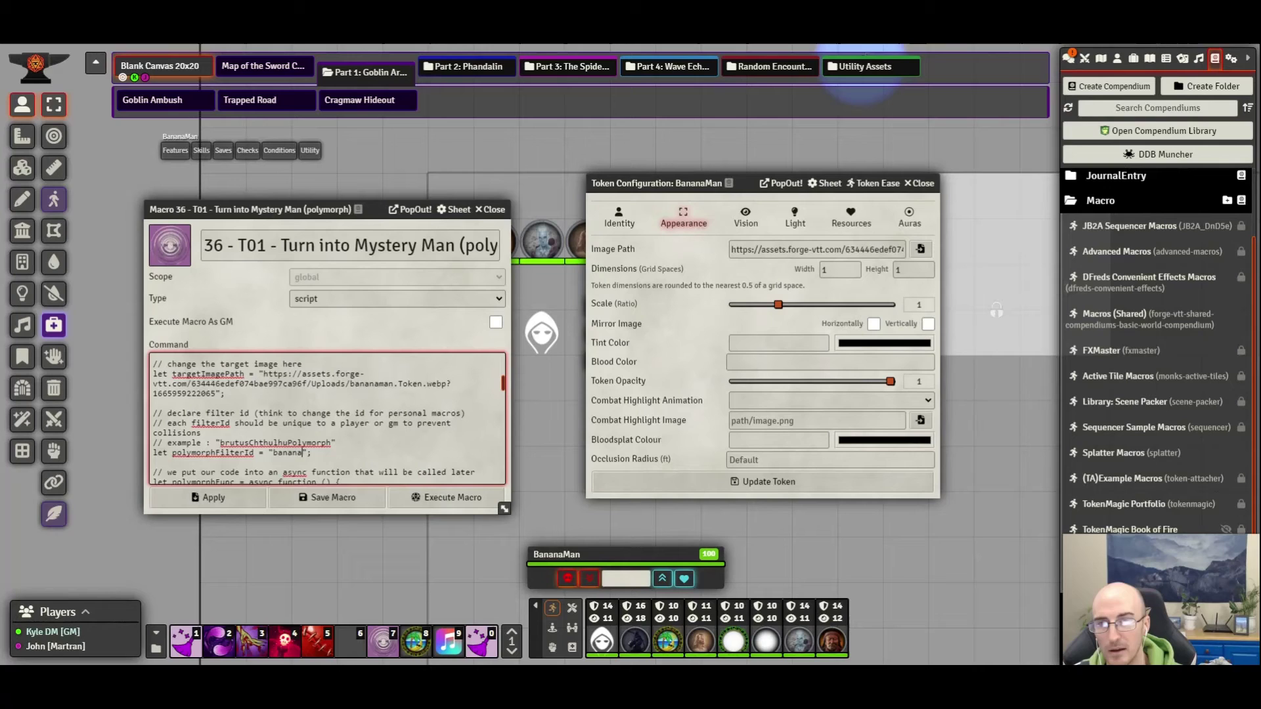
pyautogui.write('testing')
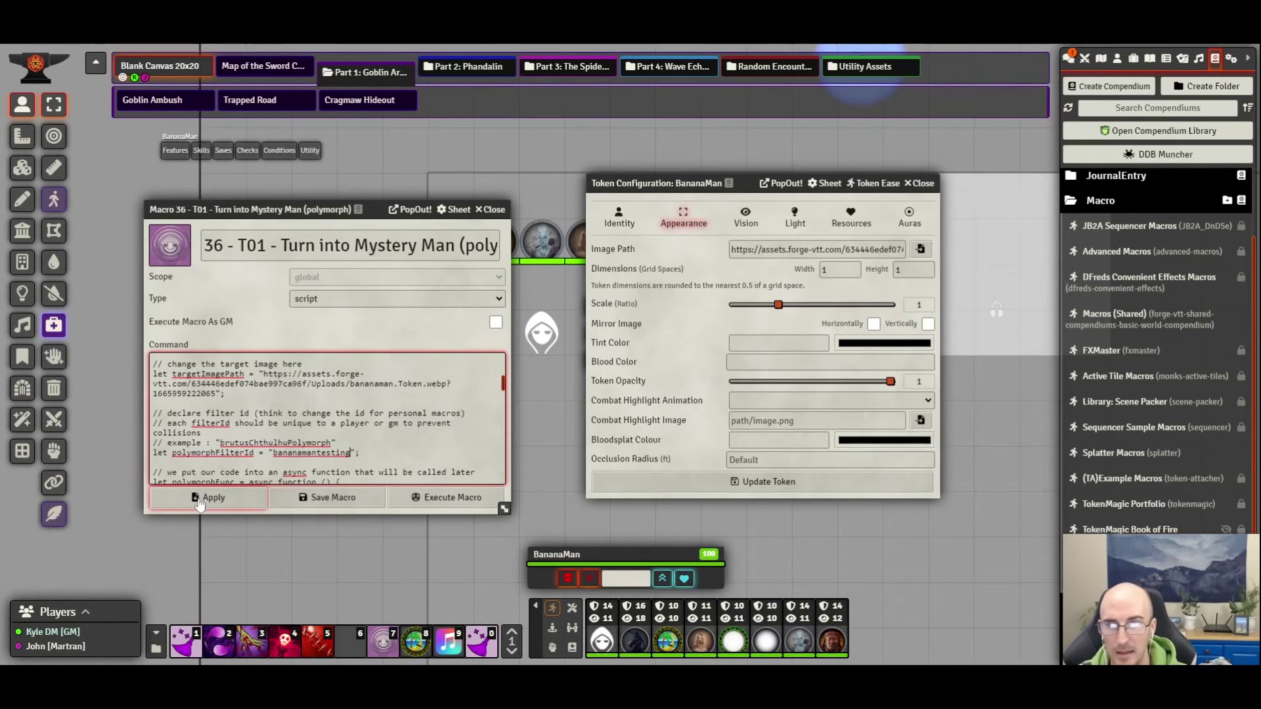
# Save the macro, close Token Configuration, and test slot 7 on the hooded token twice.
pyautogui.click(325, 497)
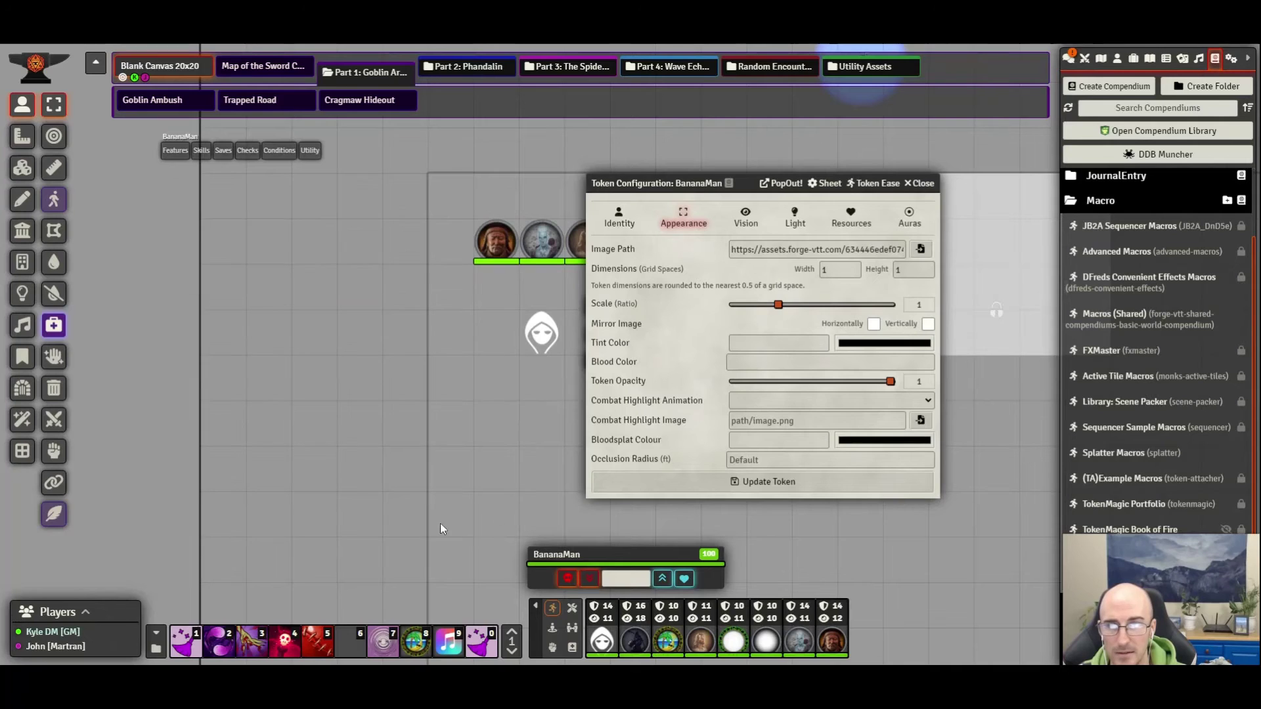
pyautogui.click(921, 184)
pyautogui.click(542, 333)
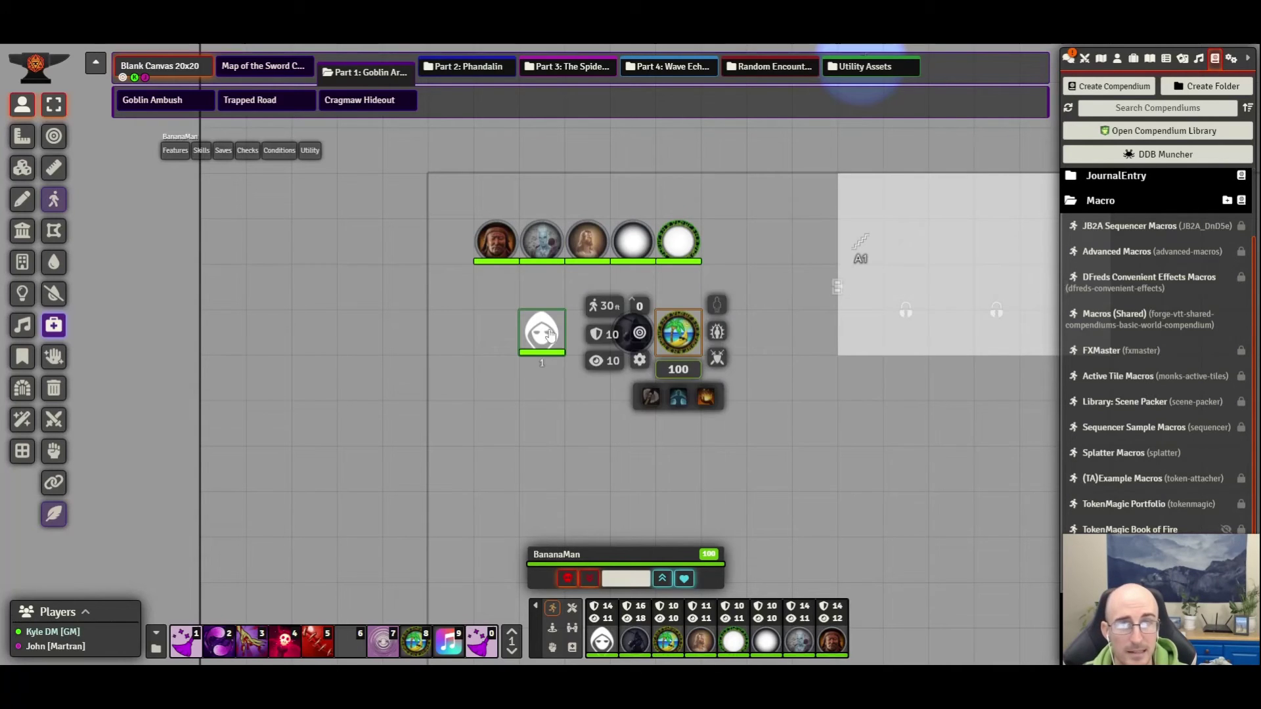
pyautogui.click(378, 653)
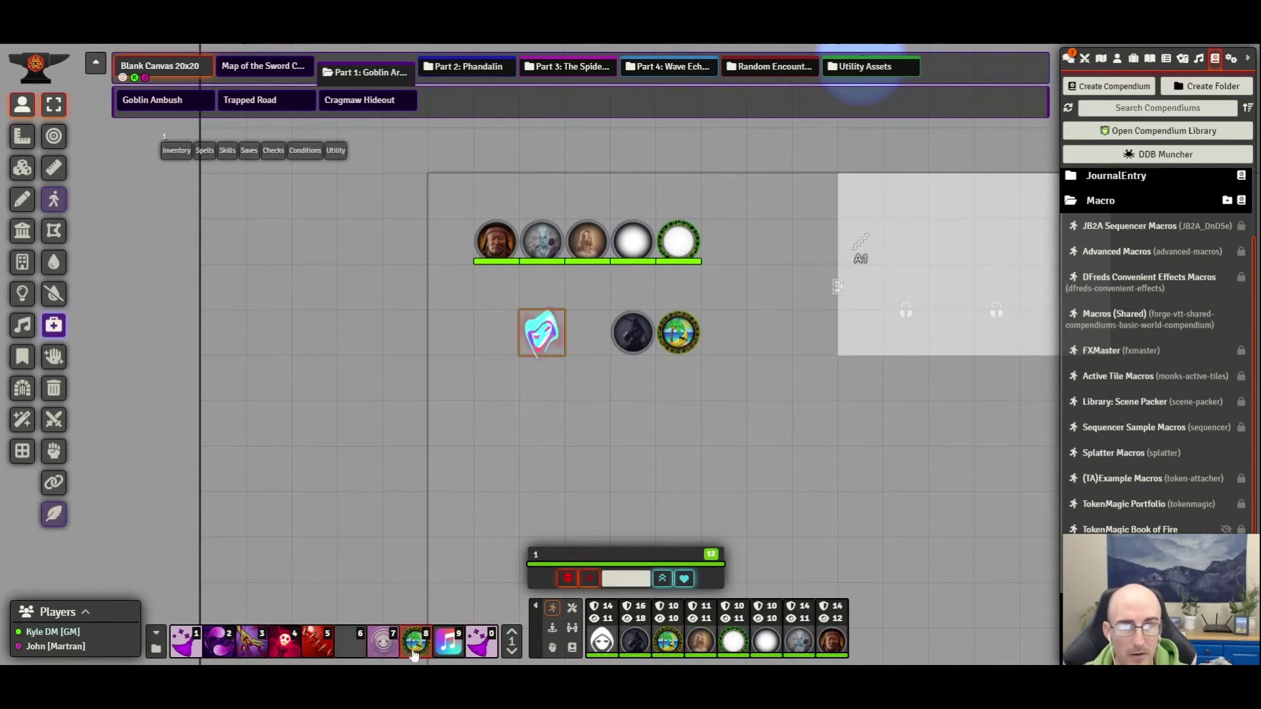
pyautogui.click(379, 649)
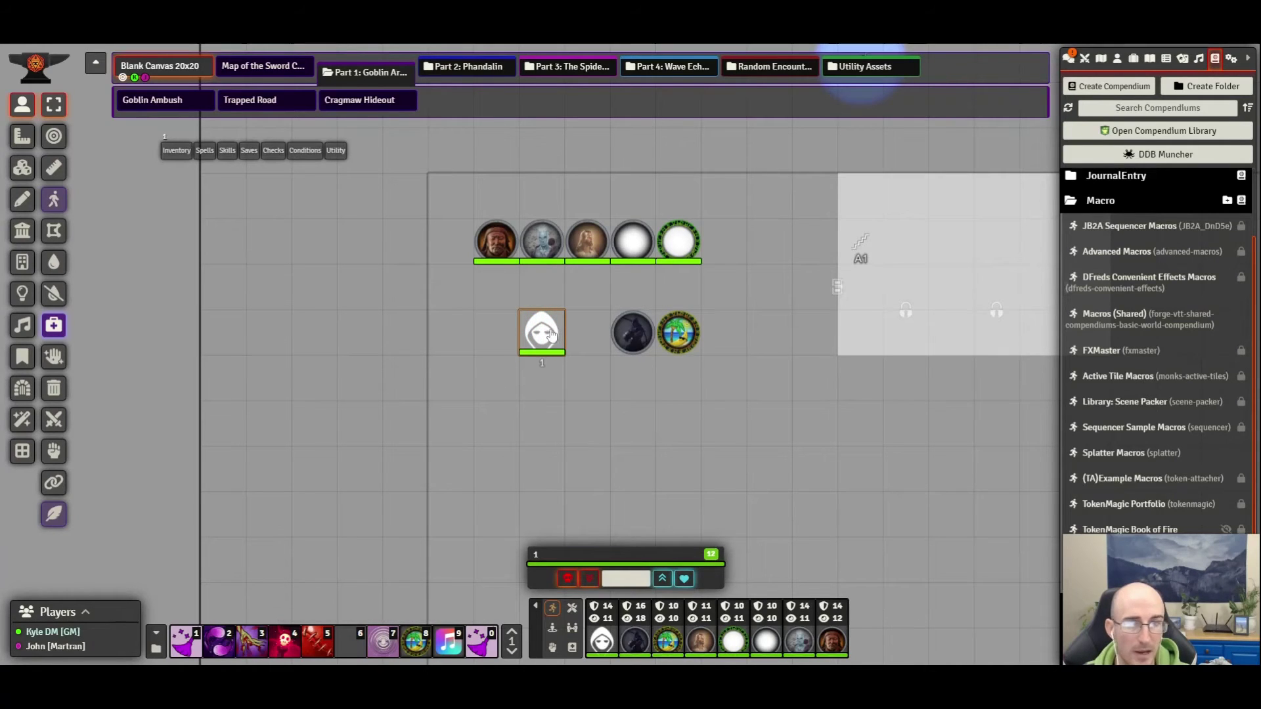
# Set the Mystery Man macro's icon to the pasted bananaman.Token.webp image URL.
pyautogui.rightClick(386, 650)
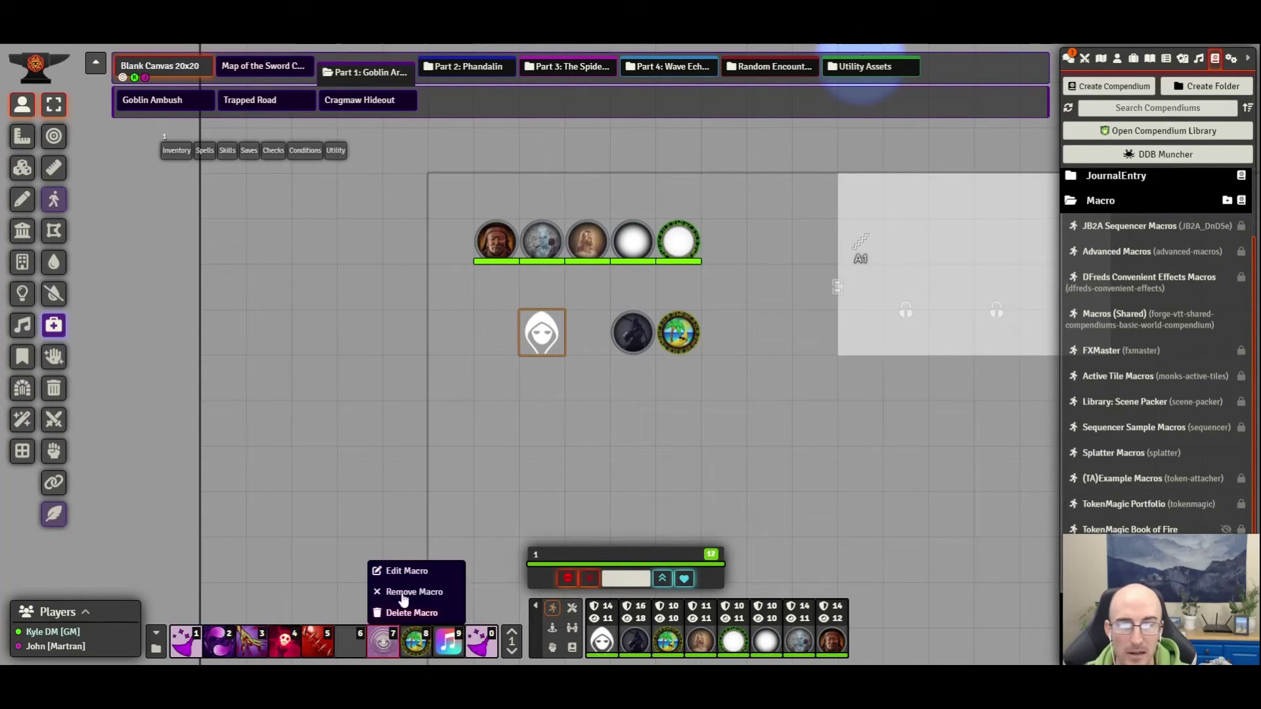
pyautogui.click(402, 569)
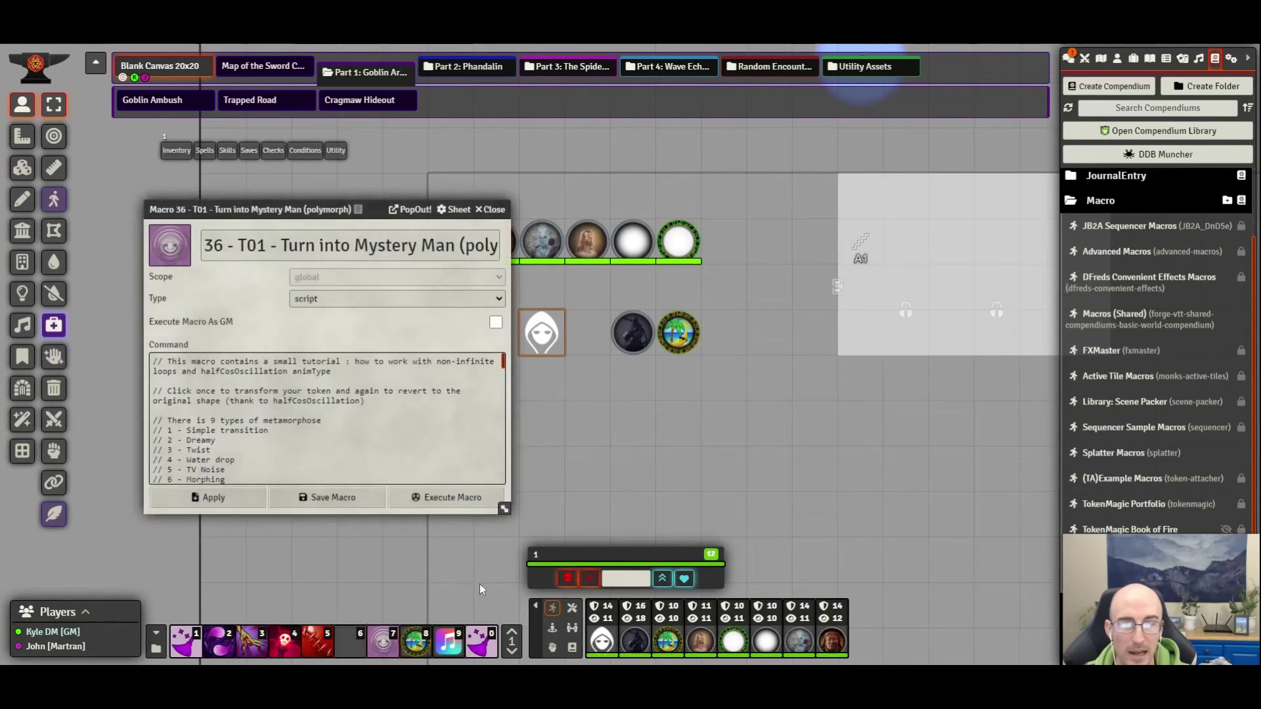
pyautogui.click(174, 245)
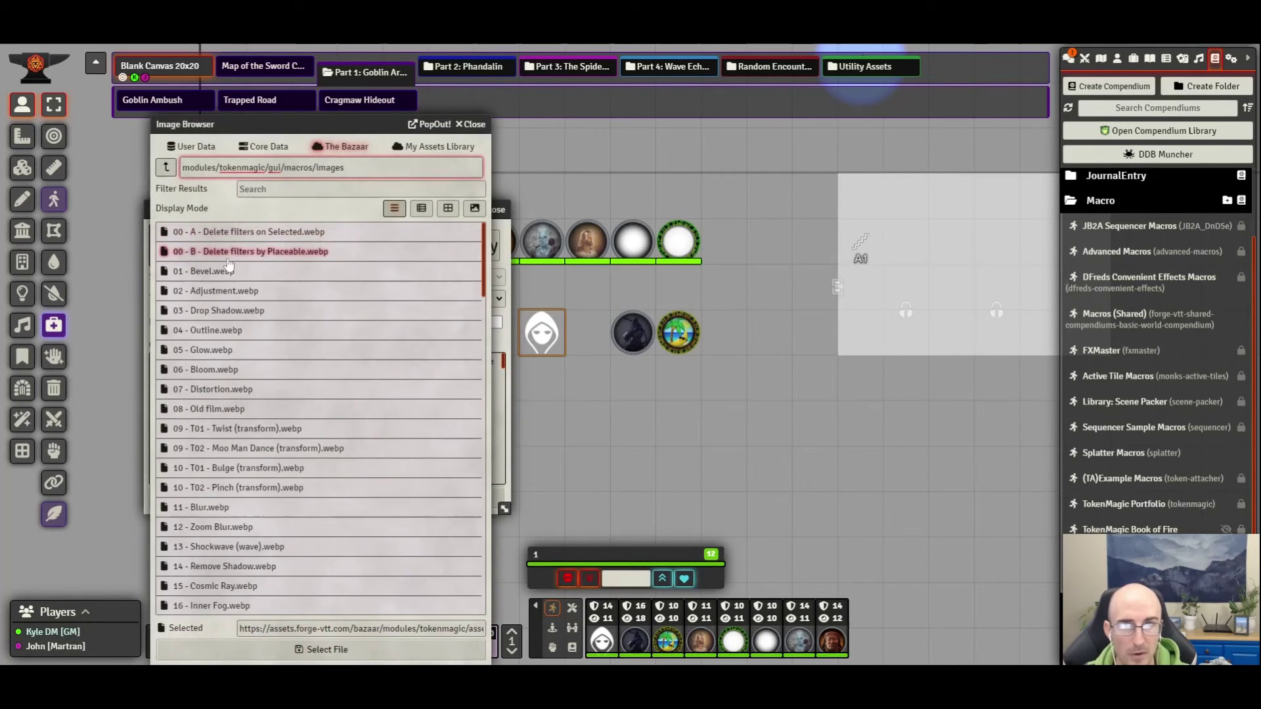
pyautogui.click(316, 629)
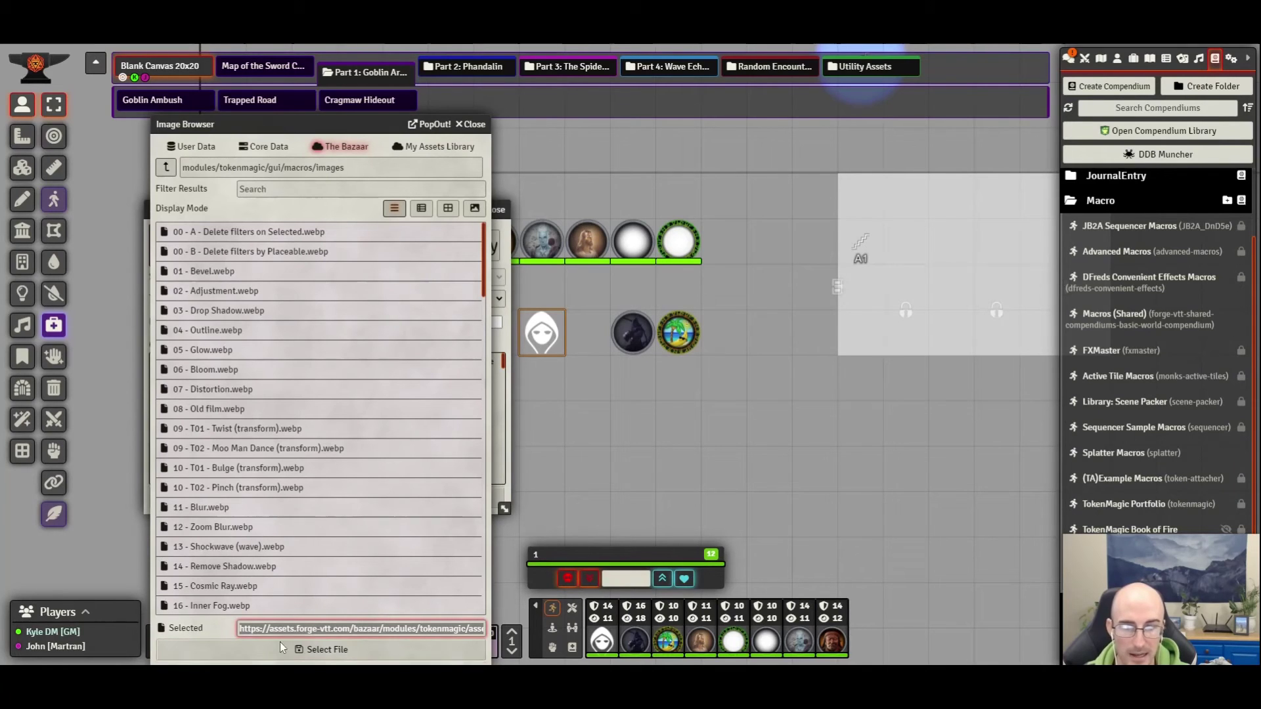
pyautogui.hotkey('ctrl', 'v')
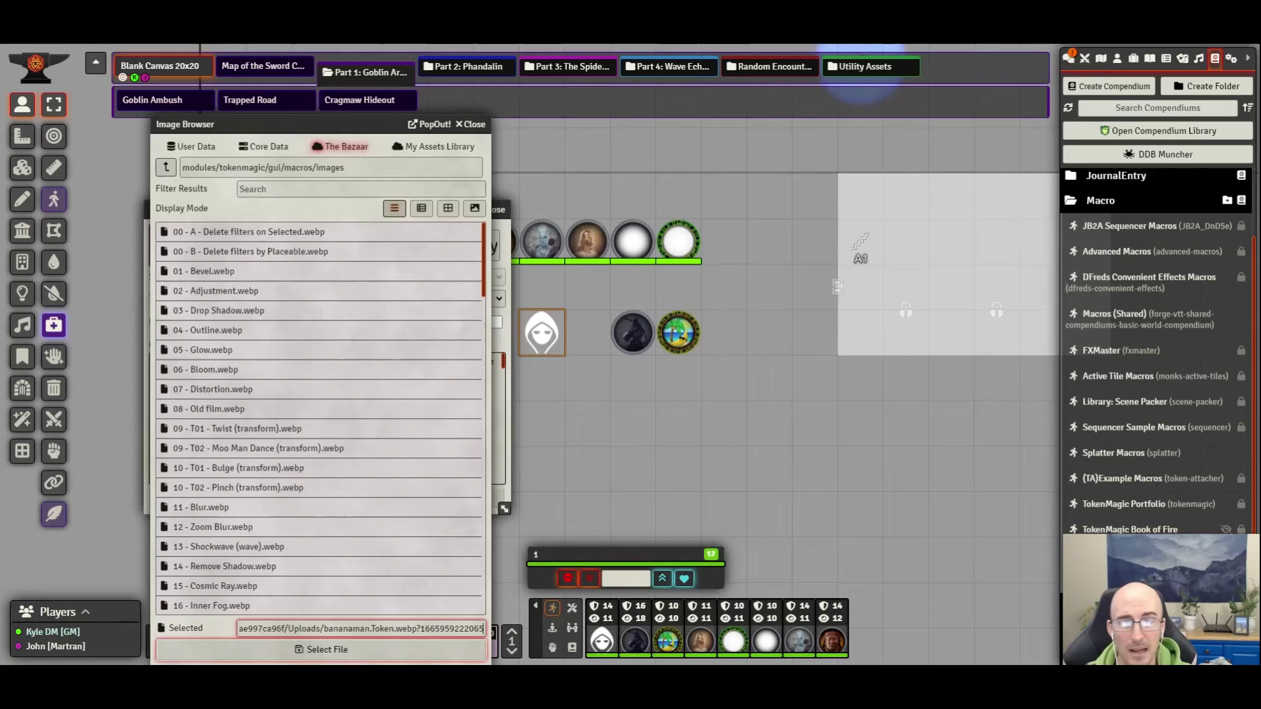
pyautogui.click(319, 647)
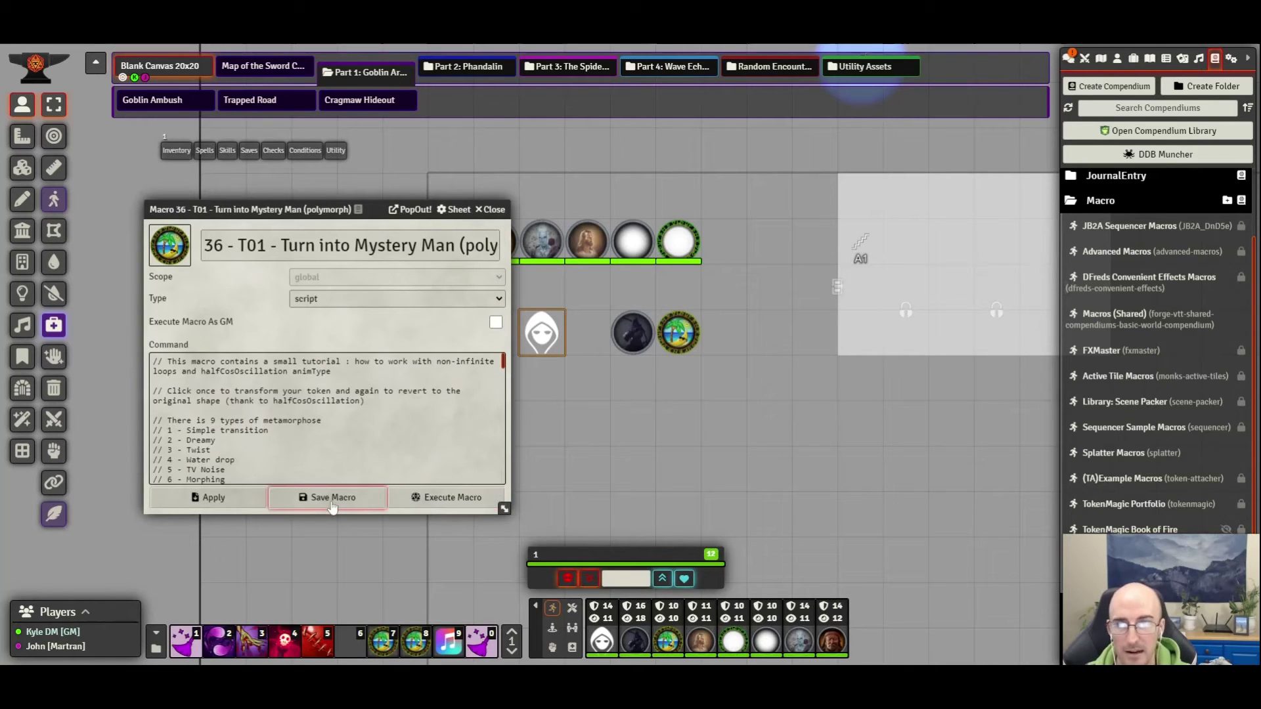
pyautogui.click(178, 250)
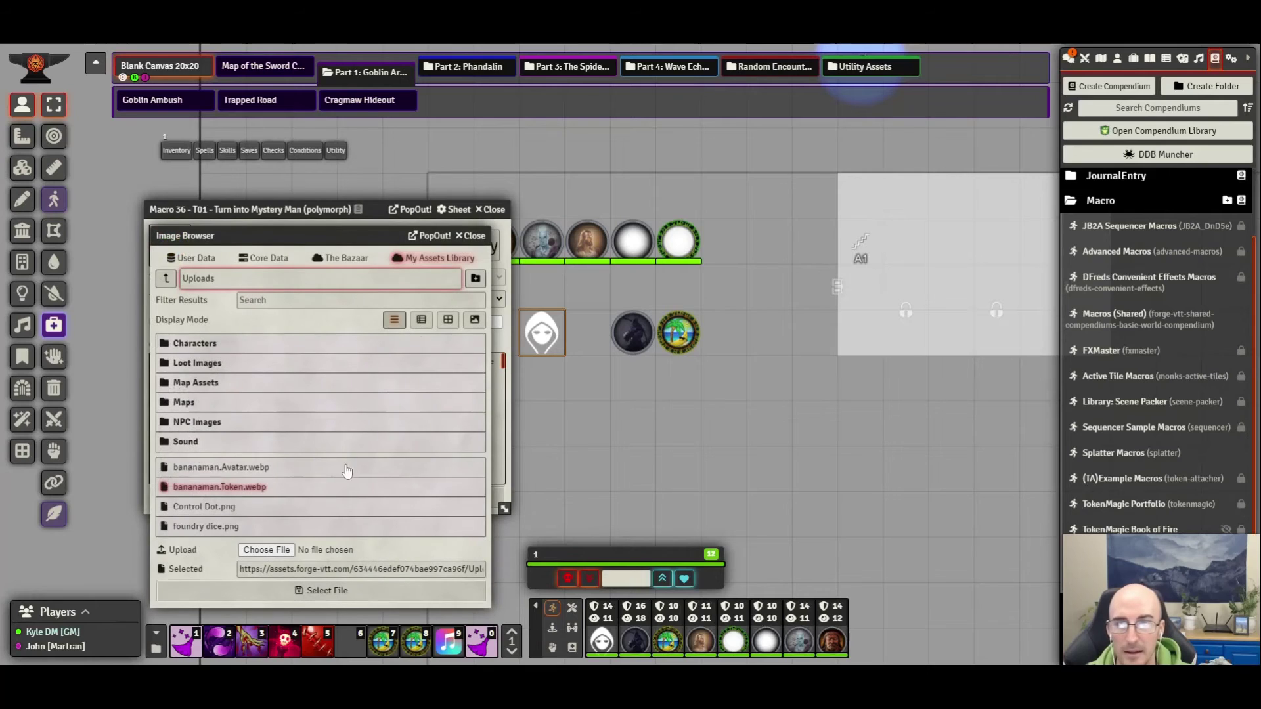
pyautogui.click(484, 209)
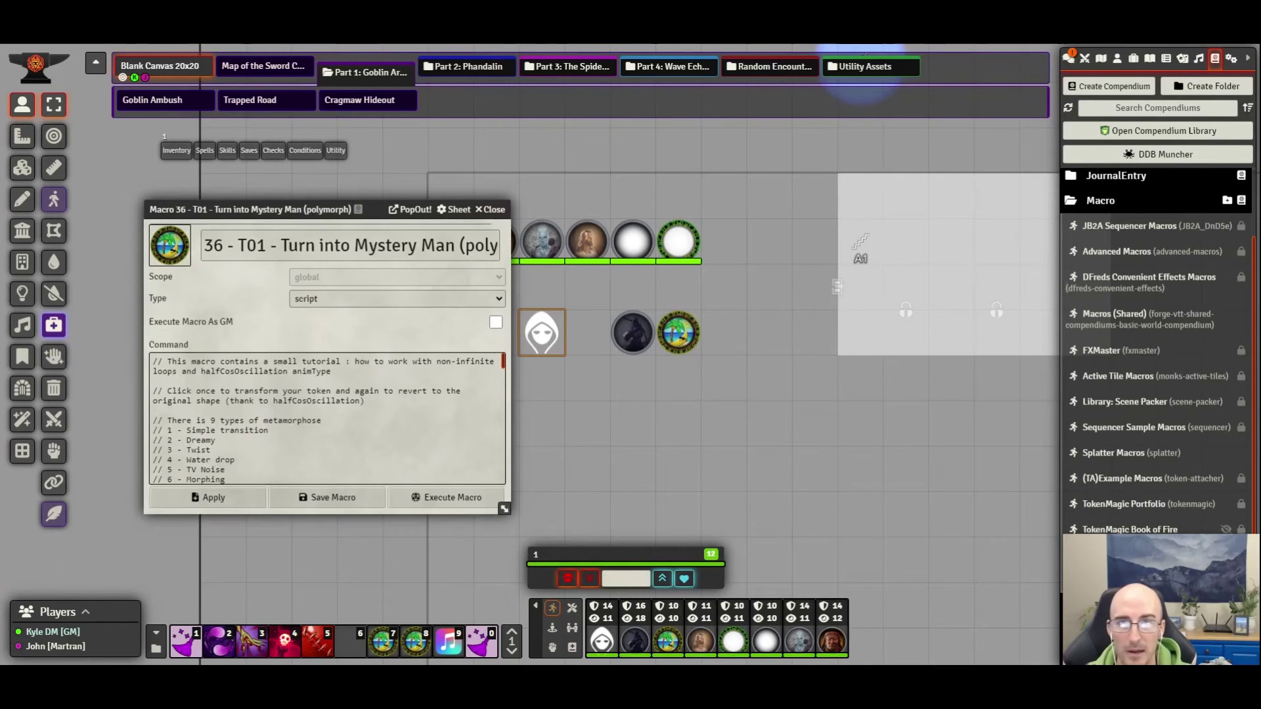
# Save the macro, test it on the hooded token, and switch to macro page 2.
pyautogui.click(320, 497)
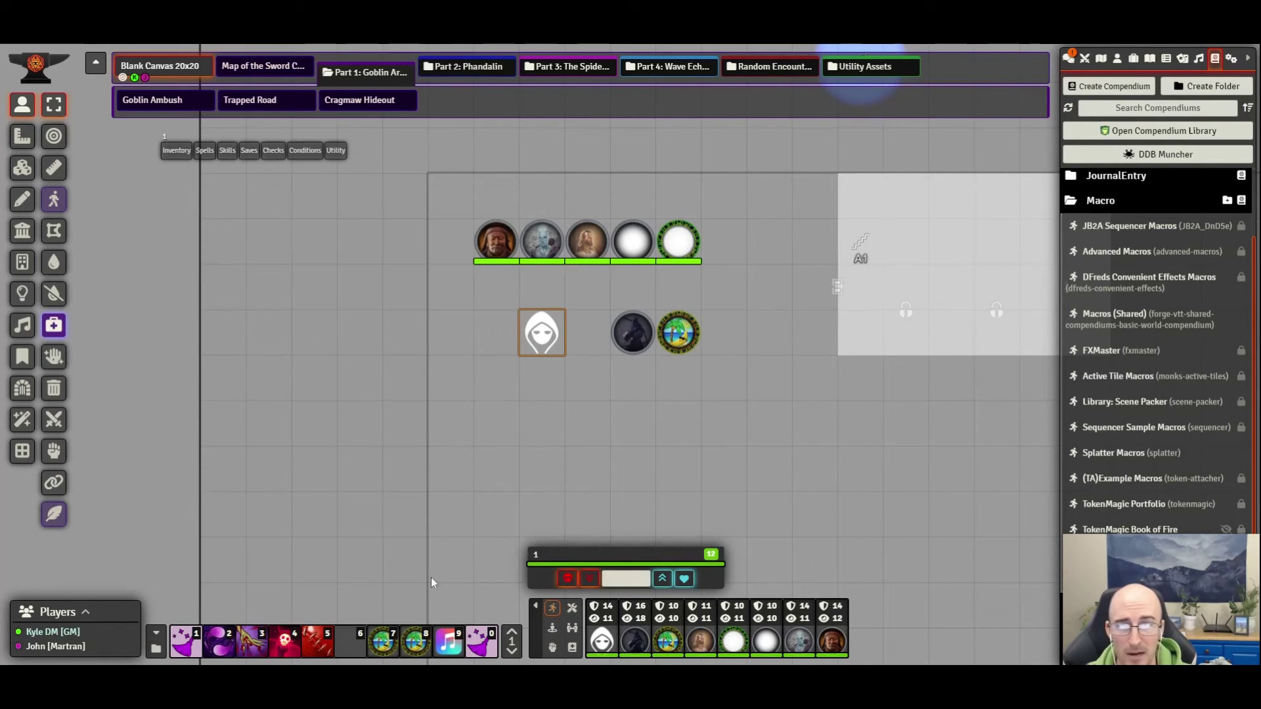
pyautogui.click(383, 649)
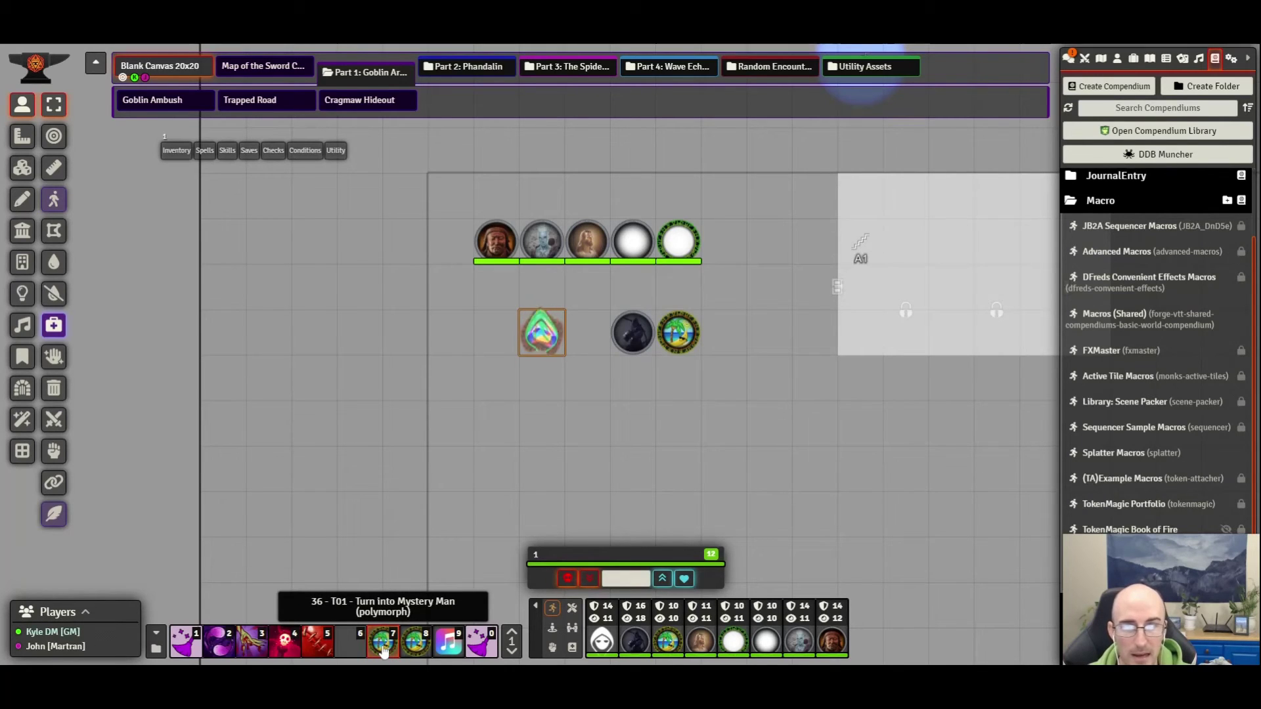
pyautogui.click(511, 650)
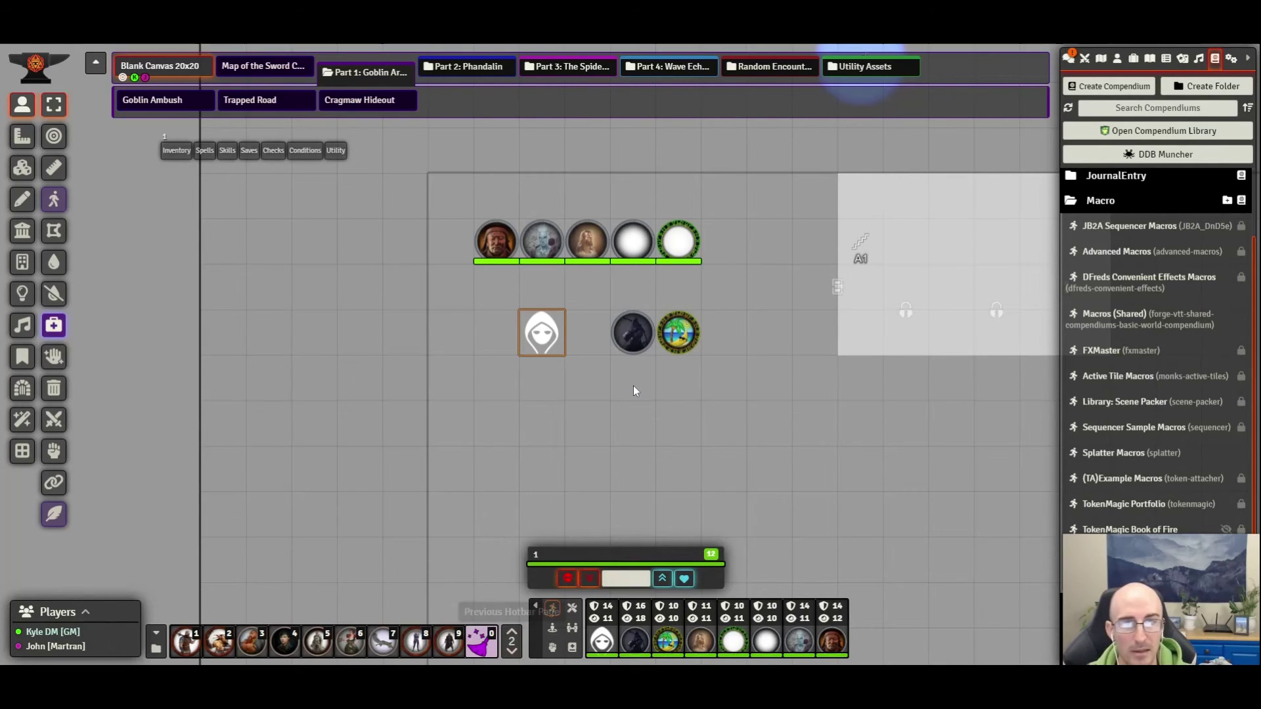
# Reselect the hooded token and apply, then revert, the Male Drow macro in slot 9.
pyautogui.click(594, 244)
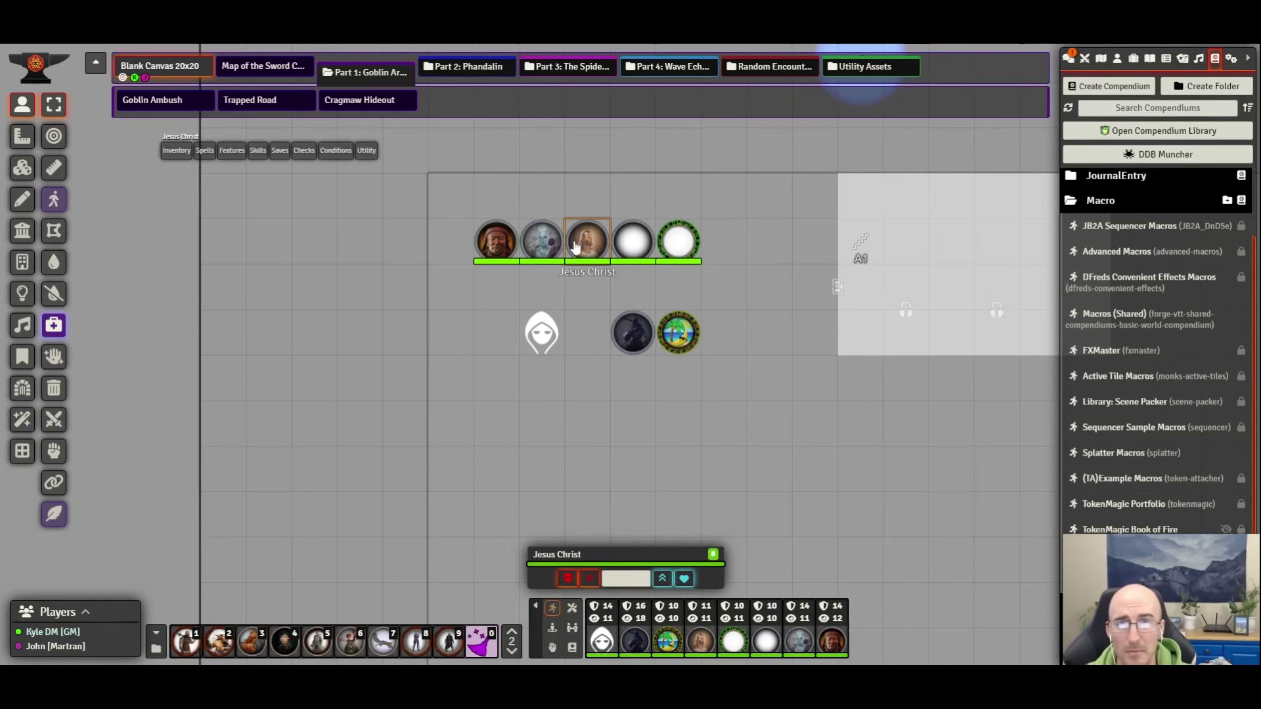
pyautogui.rightClick(541, 241)
pyautogui.click(749, 373)
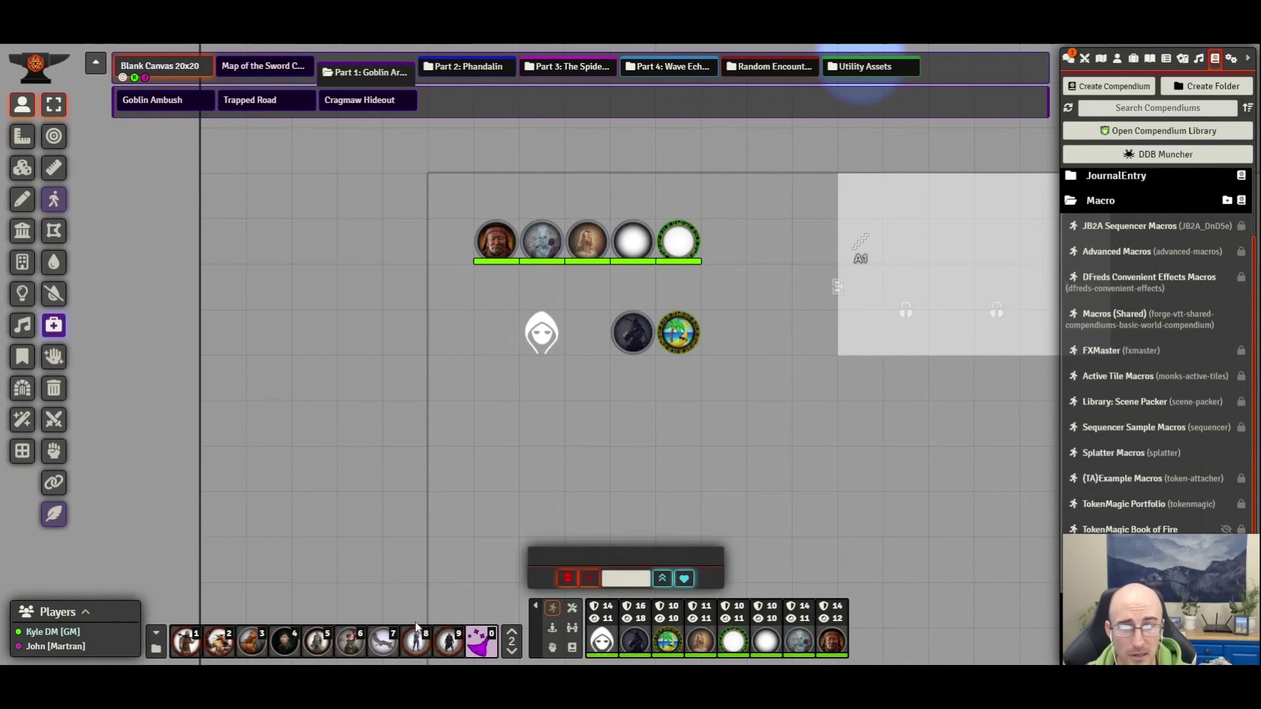
pyautogui.click(558, 337)
pyautogui.click(448, 646)
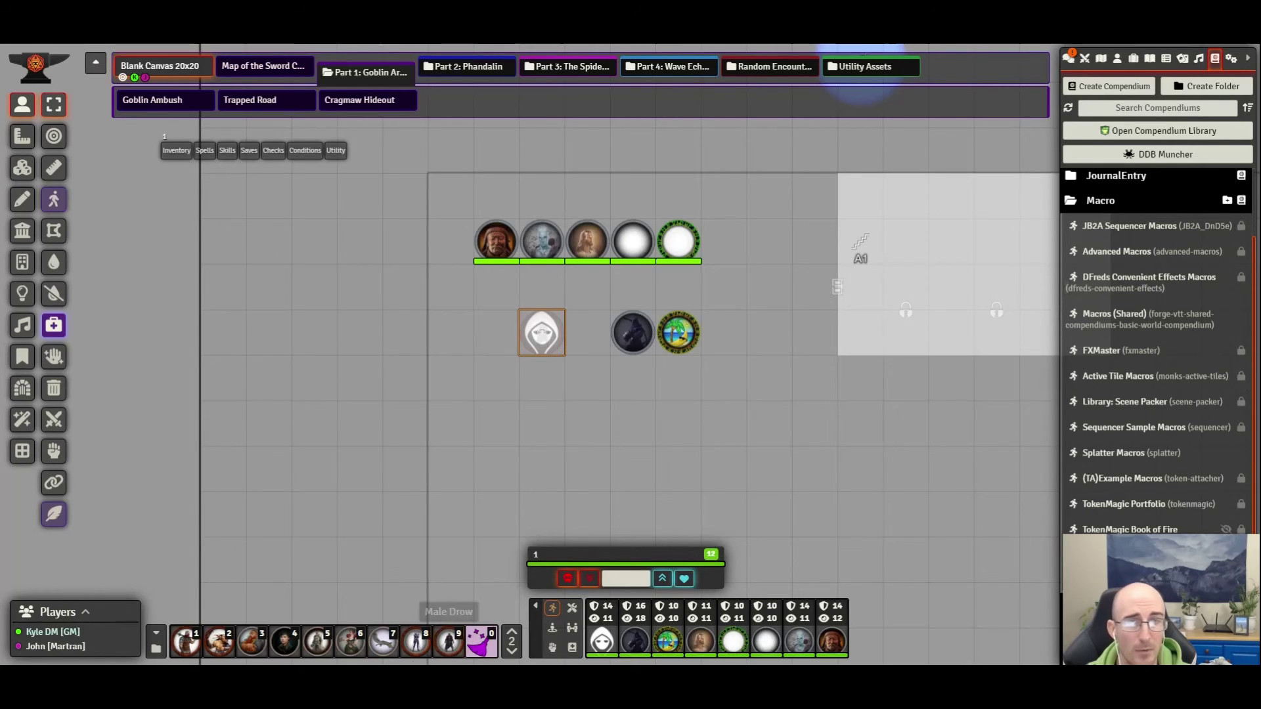
pyautogui.click(511, 651)
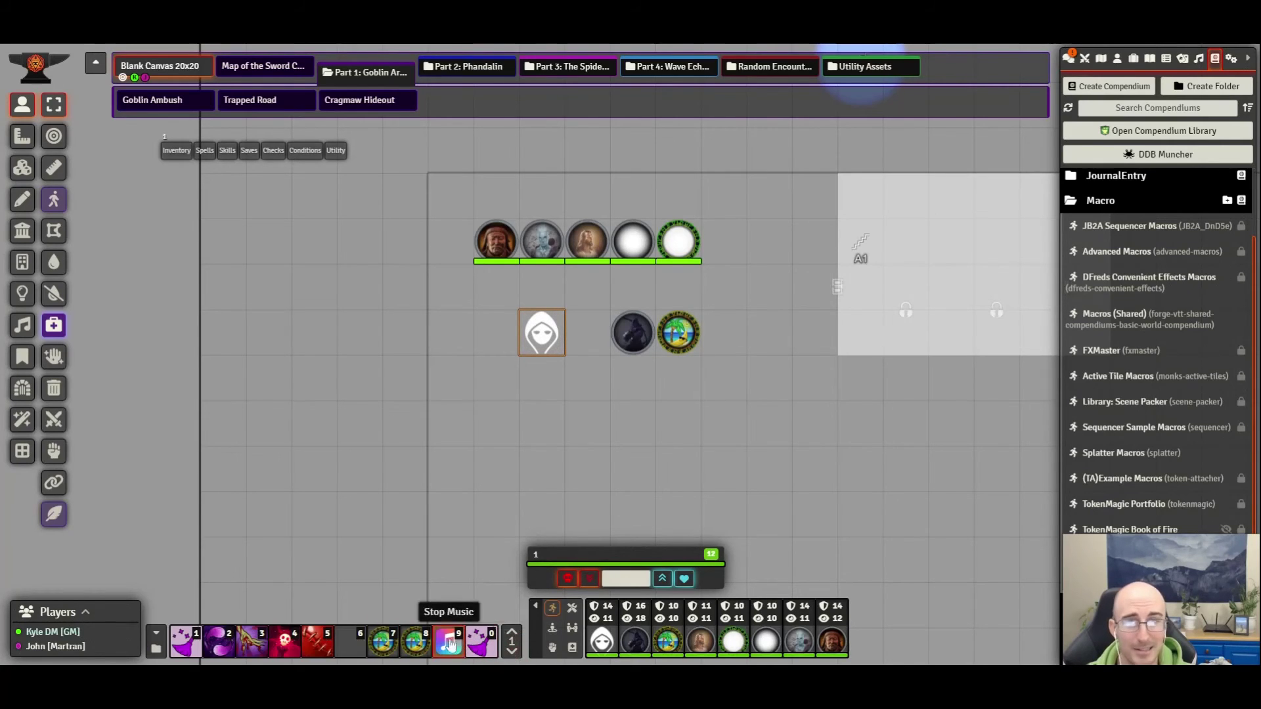